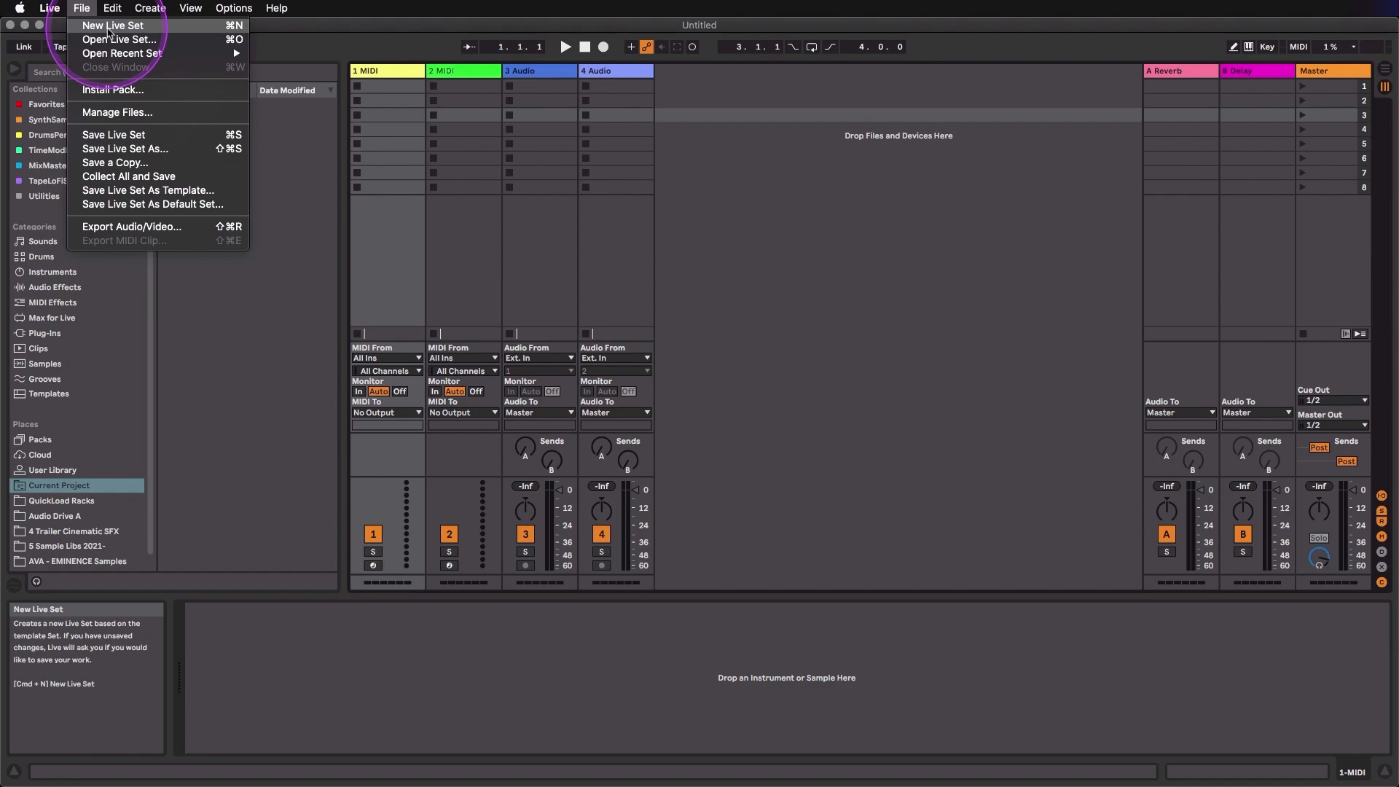
Create a new Live Set and save it as My Song in the Desktop's Ableton Quickstart Course folder
{"action": "left_click", "coordinate": [109, 30]}
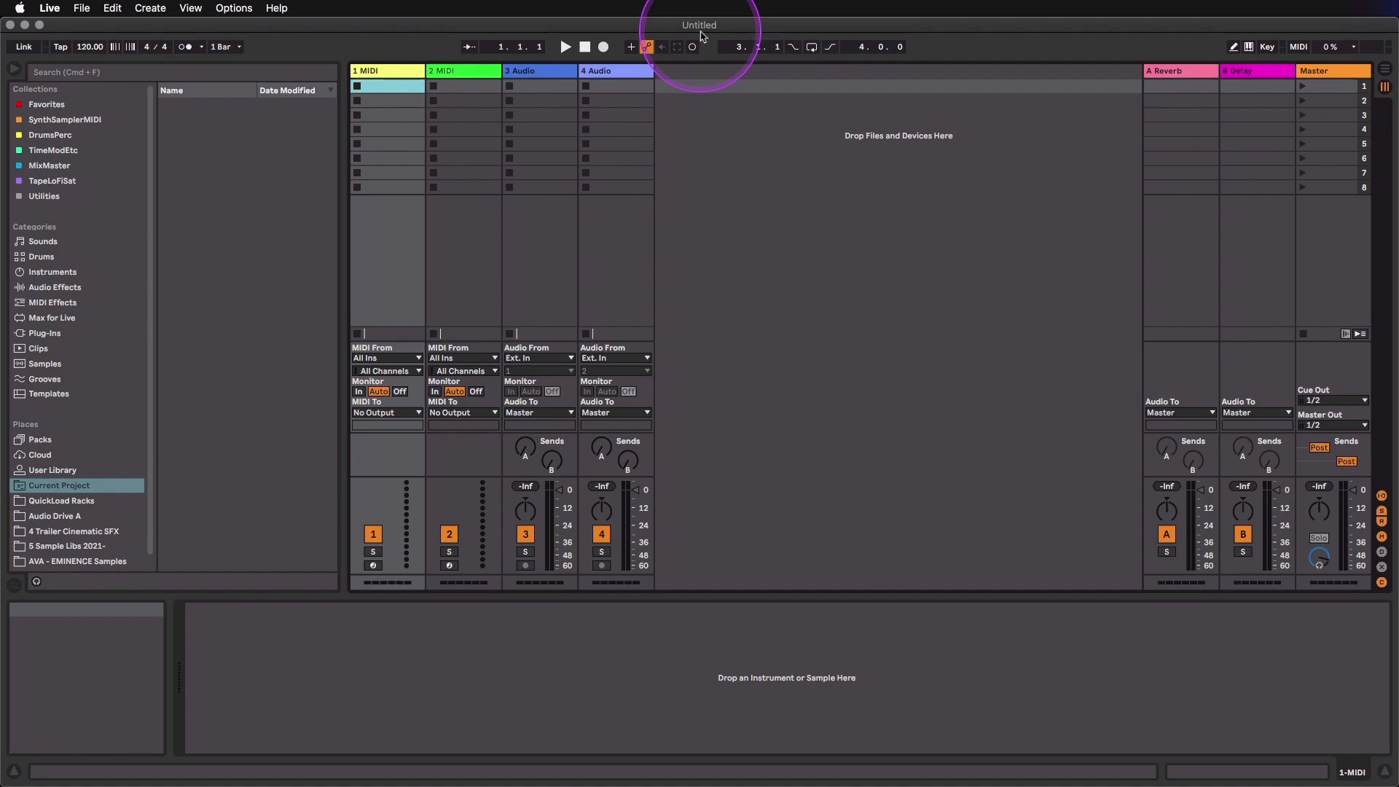
{"action": "left_click", "coordinate": [82, 9]}
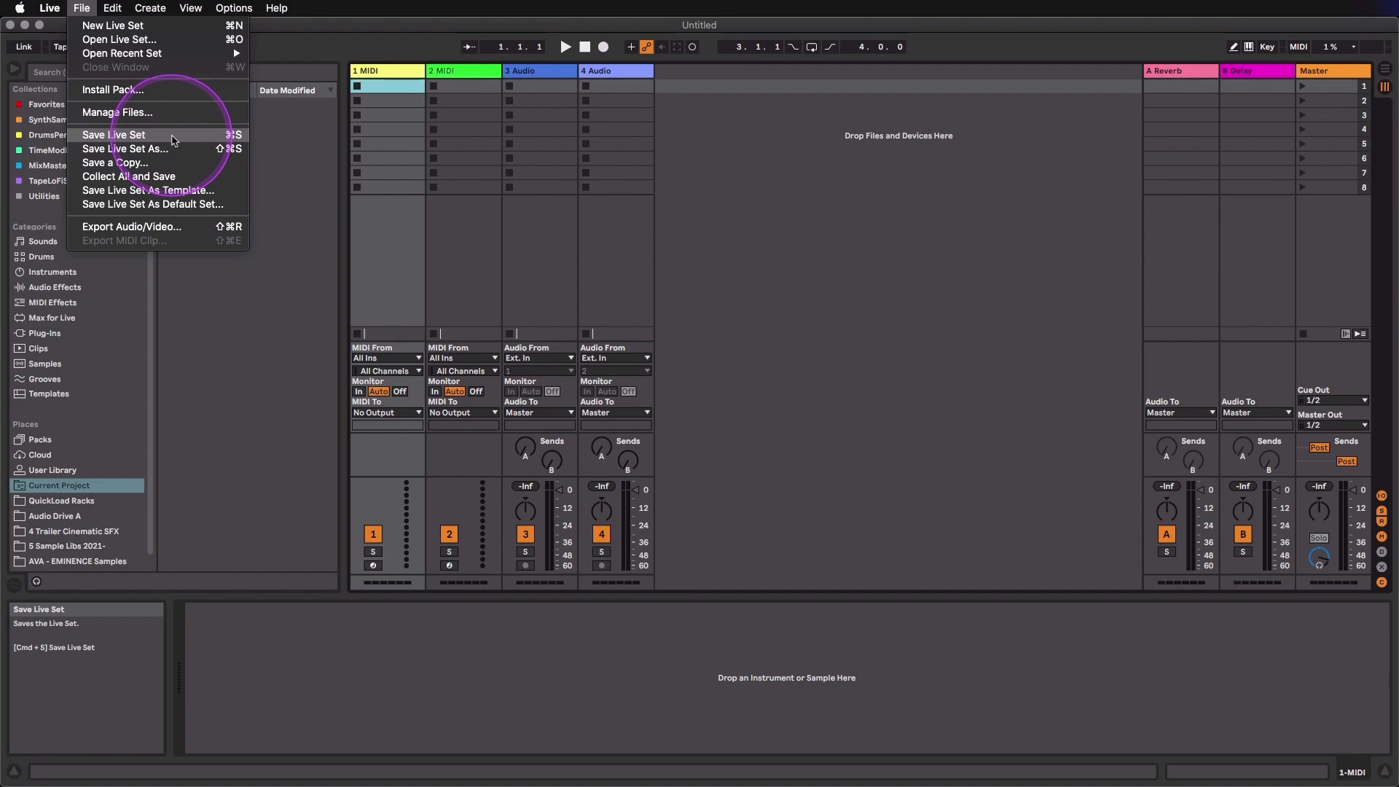
{"action": "left_click", "coordinate": [175, 140]}
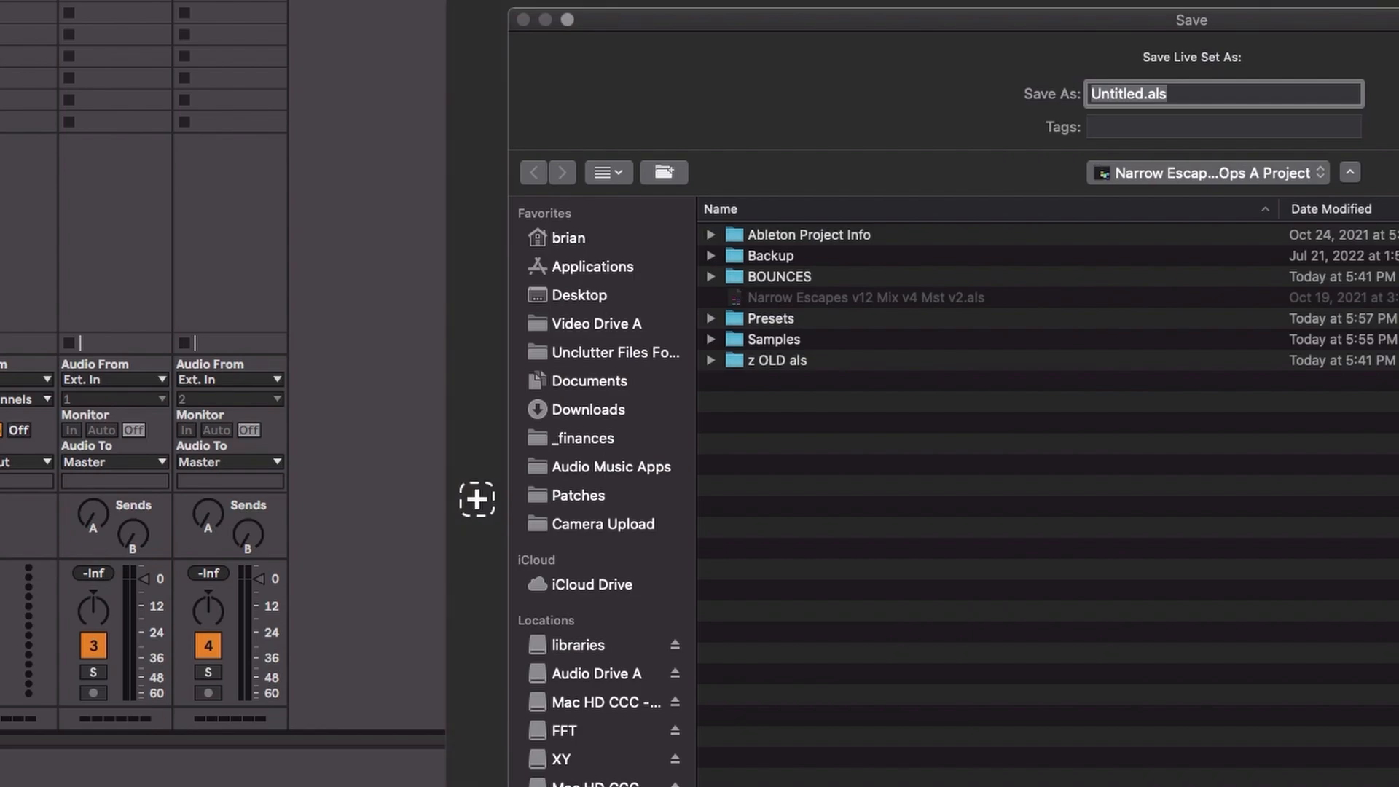
{"action": "left_click", "coordinate": [580, 295]}
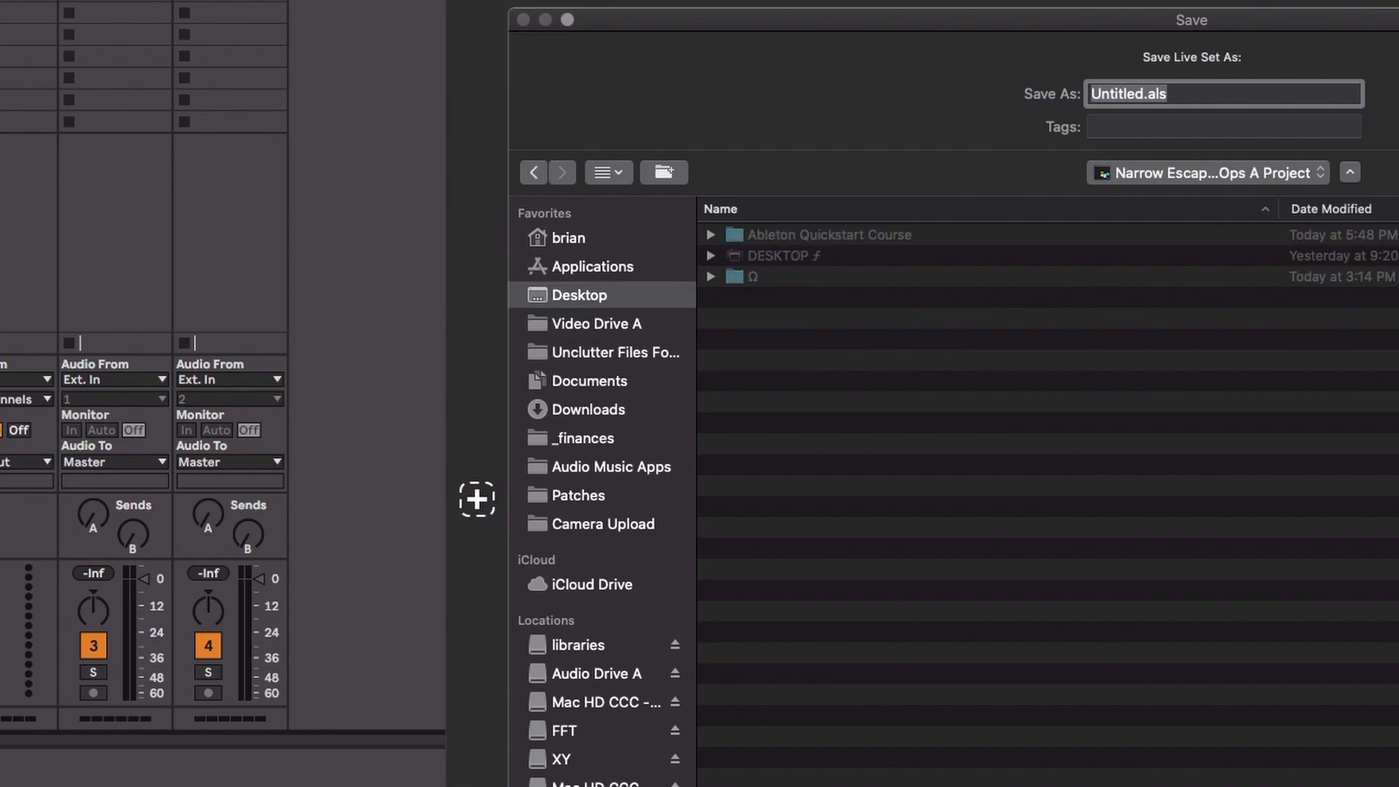
{"action": "left_click", "coordinate": [776, 234]}
{"action": "double_click", "coordinate": [775, 234]}
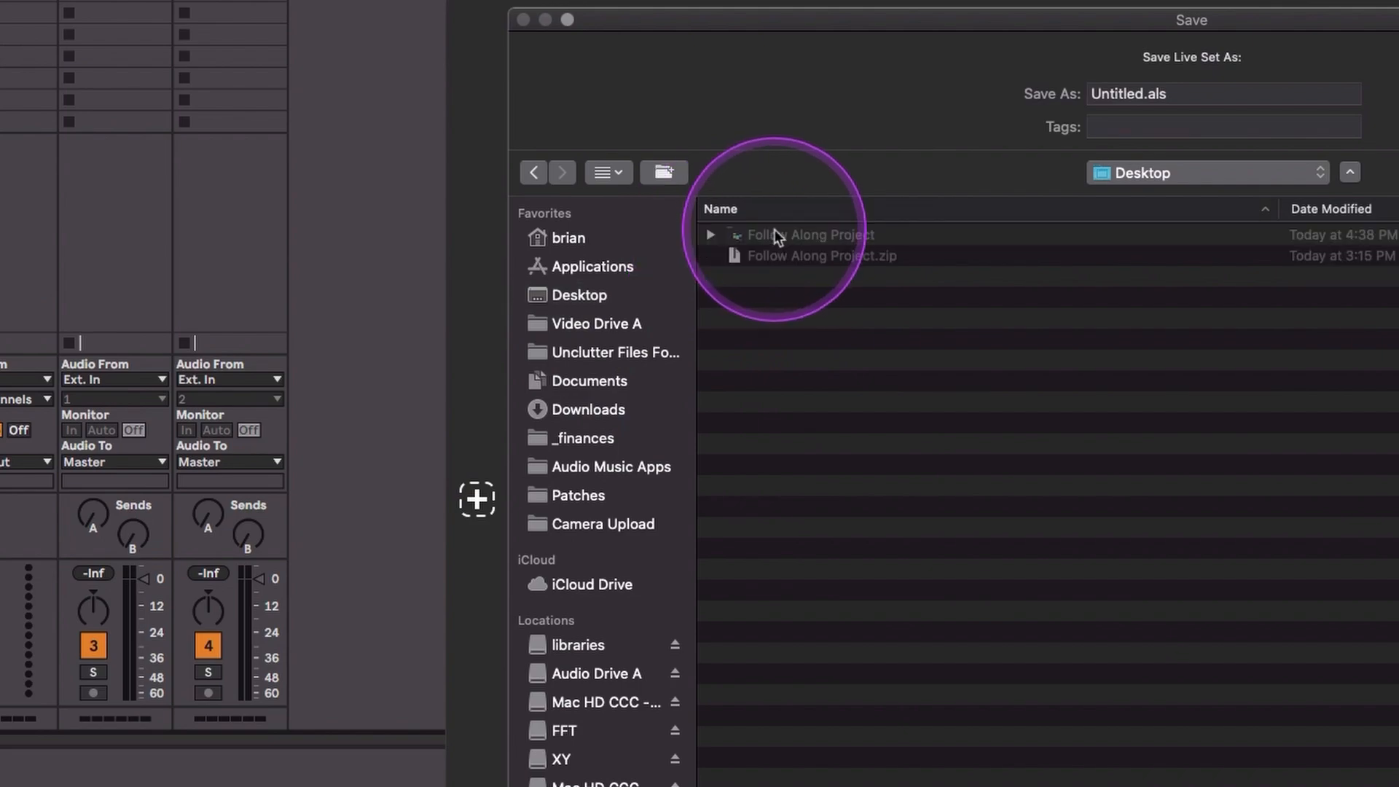
{"action": "left_click", "coordinate": [1109, 85]}
{"action": "type", "text": "My"}
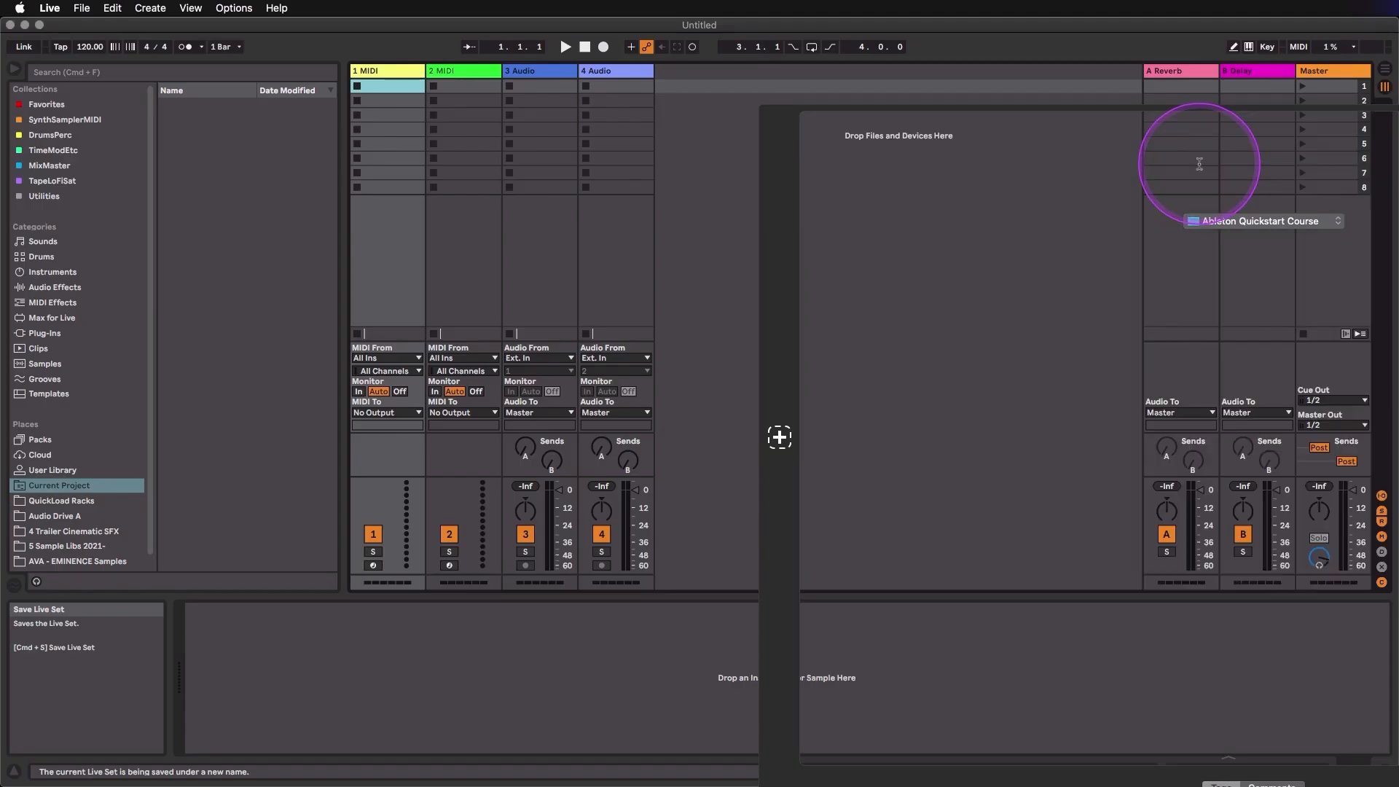
{"action": "key", "text": "Return"}
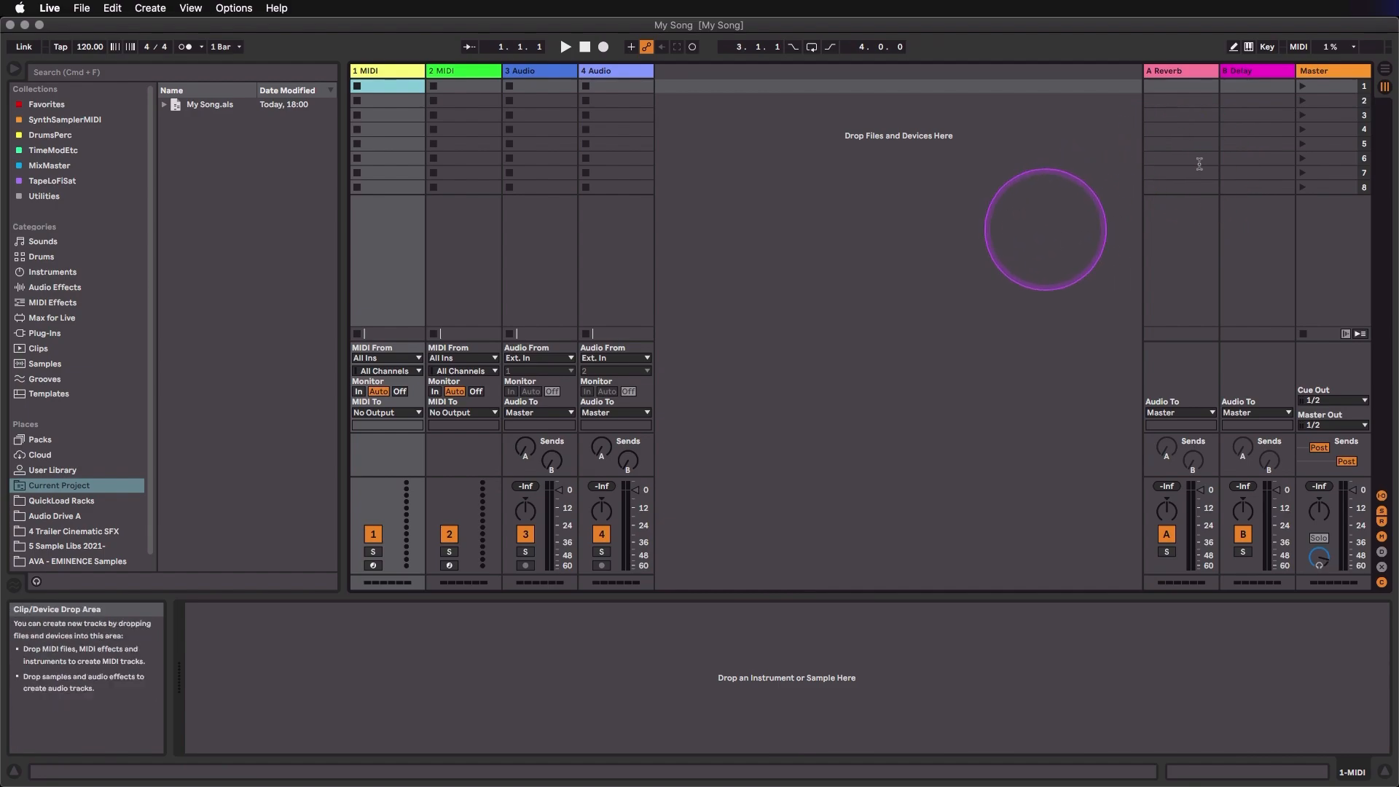
Switch to Finder, examine the contents of the My Song Project folder in list view, and return to Ableton Live
{"action": "key", "text": "super+Tab"}
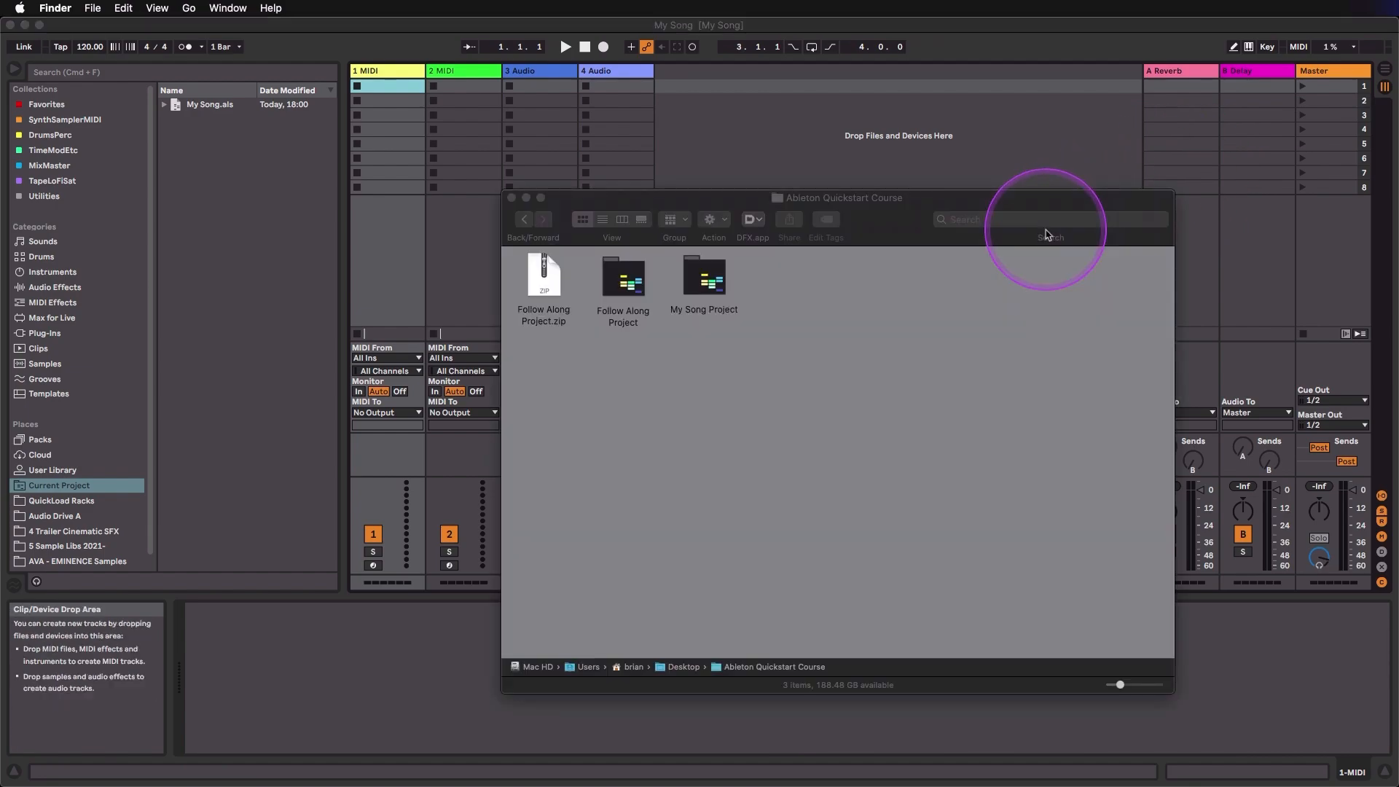
{"action": "left_click", "coordinate": [710, 288]}
{"action": "left_click_drag", "start_coordinate": [711, 299], "coordinate": [785, 443]}
{"action": "double_click", "coordinate": [785, 443]}
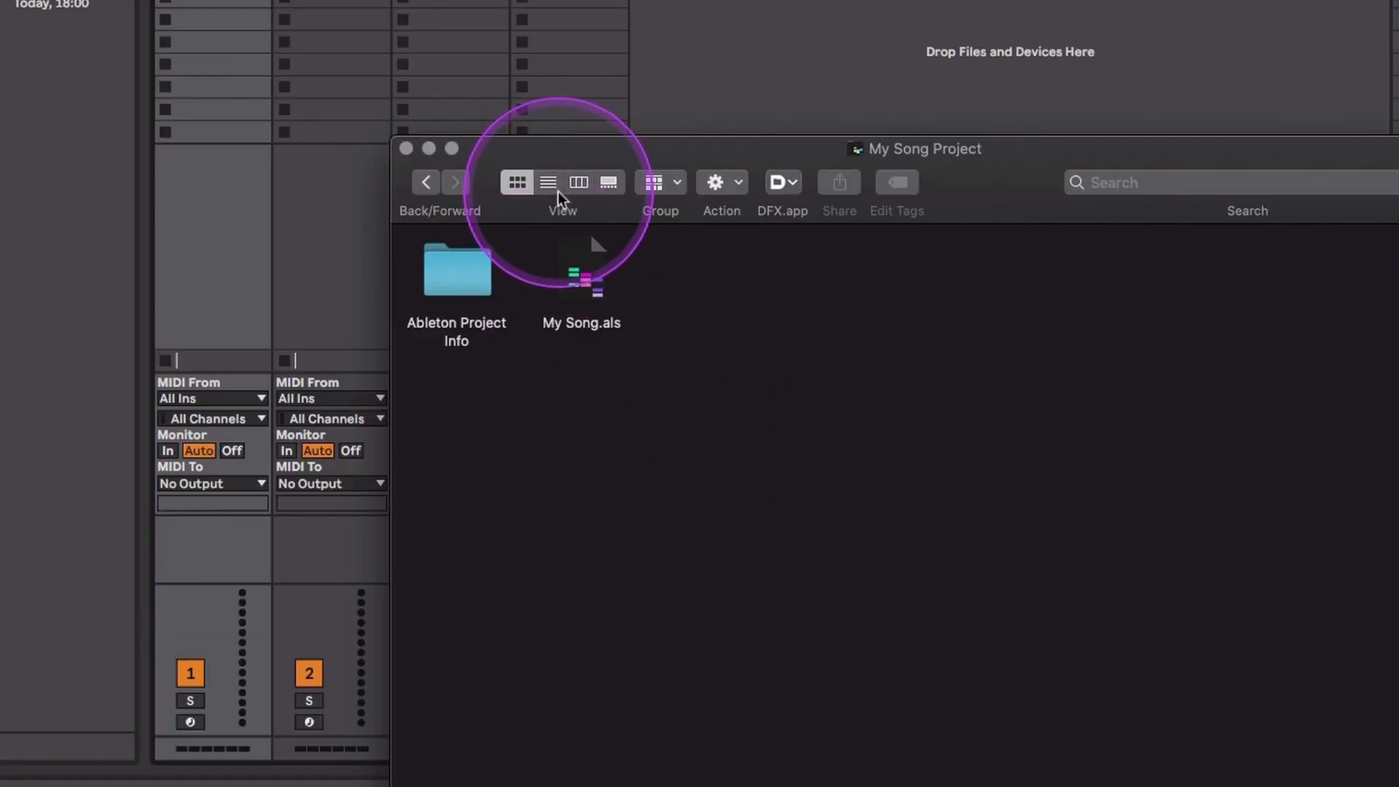
{"action": "left_click", "coordinate": [553, 186]}
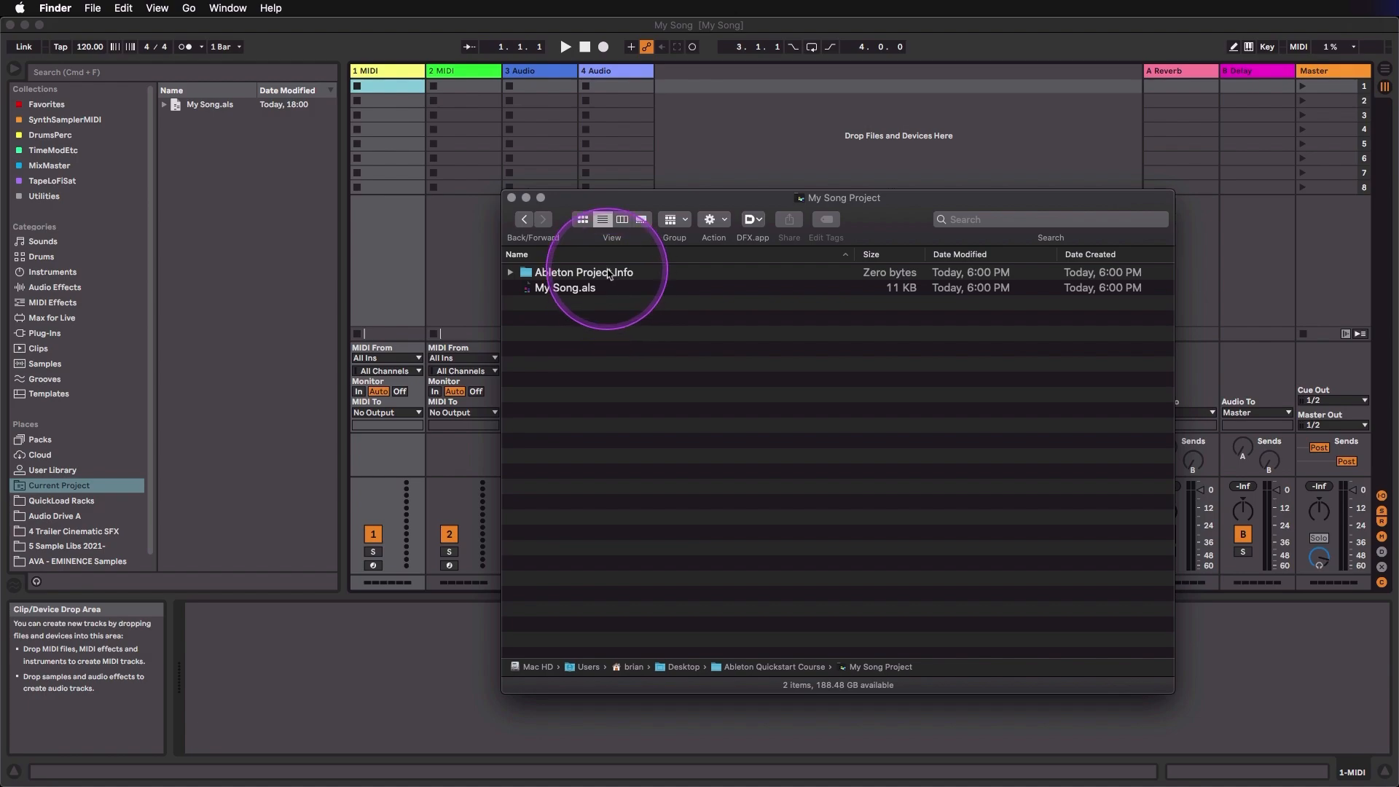
{"action": "left_click", "coordinate": [616, 272]}
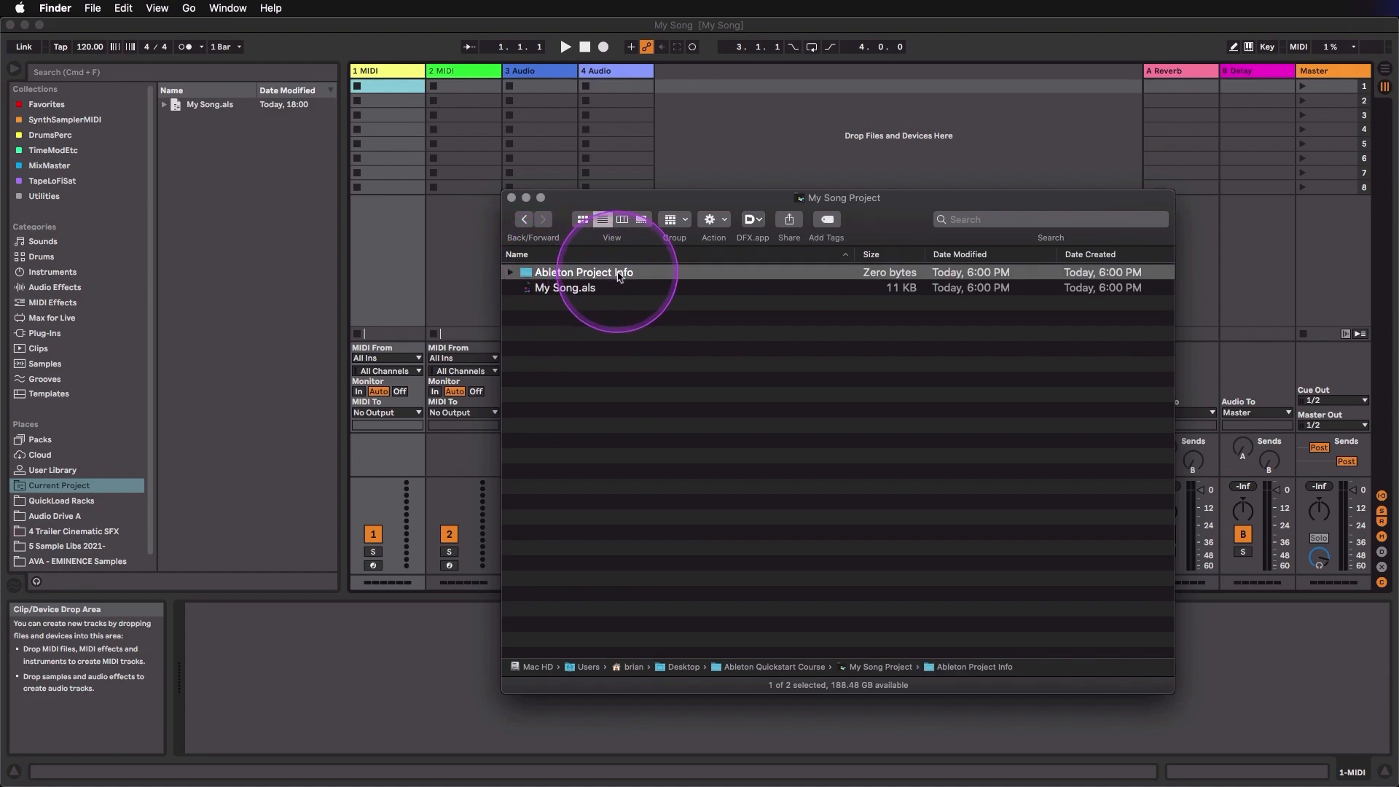
{"action": "left_click", "coordinate": [609, 323]}
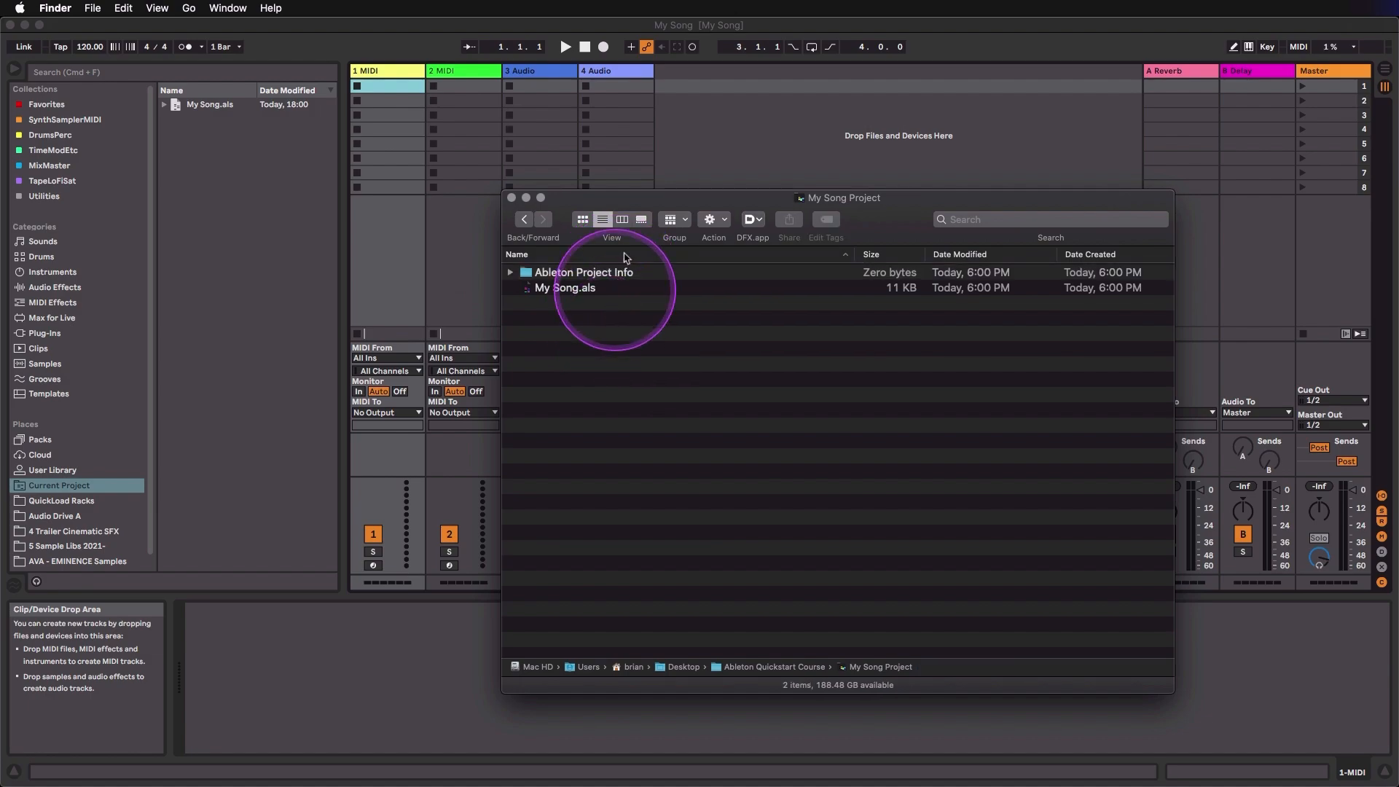
{"action": "left_click", "coordinate": [707, 145]}
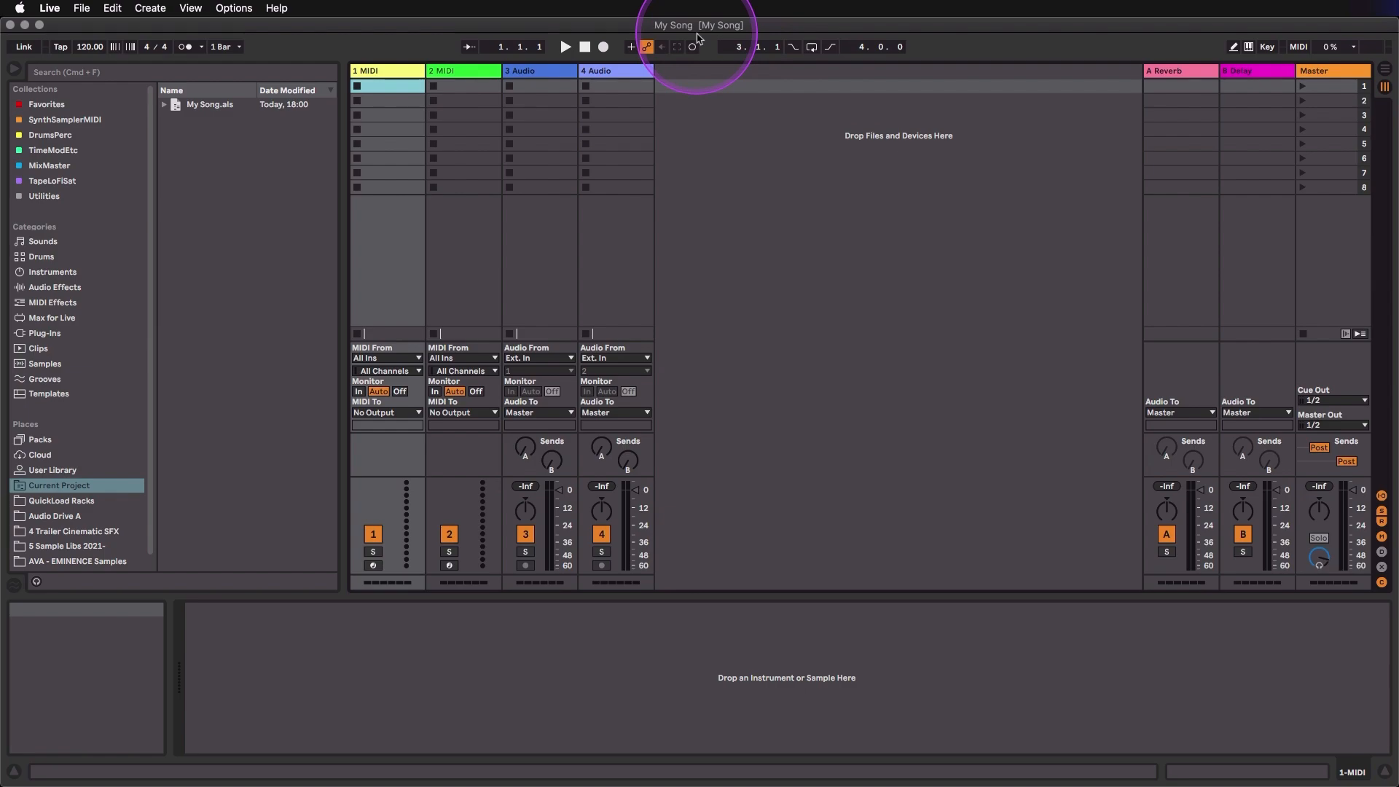
Save the Live Set under the new name My Song v2 in the My Song Project folder
{"action": "left_click", "coordinate": [80, 8]}
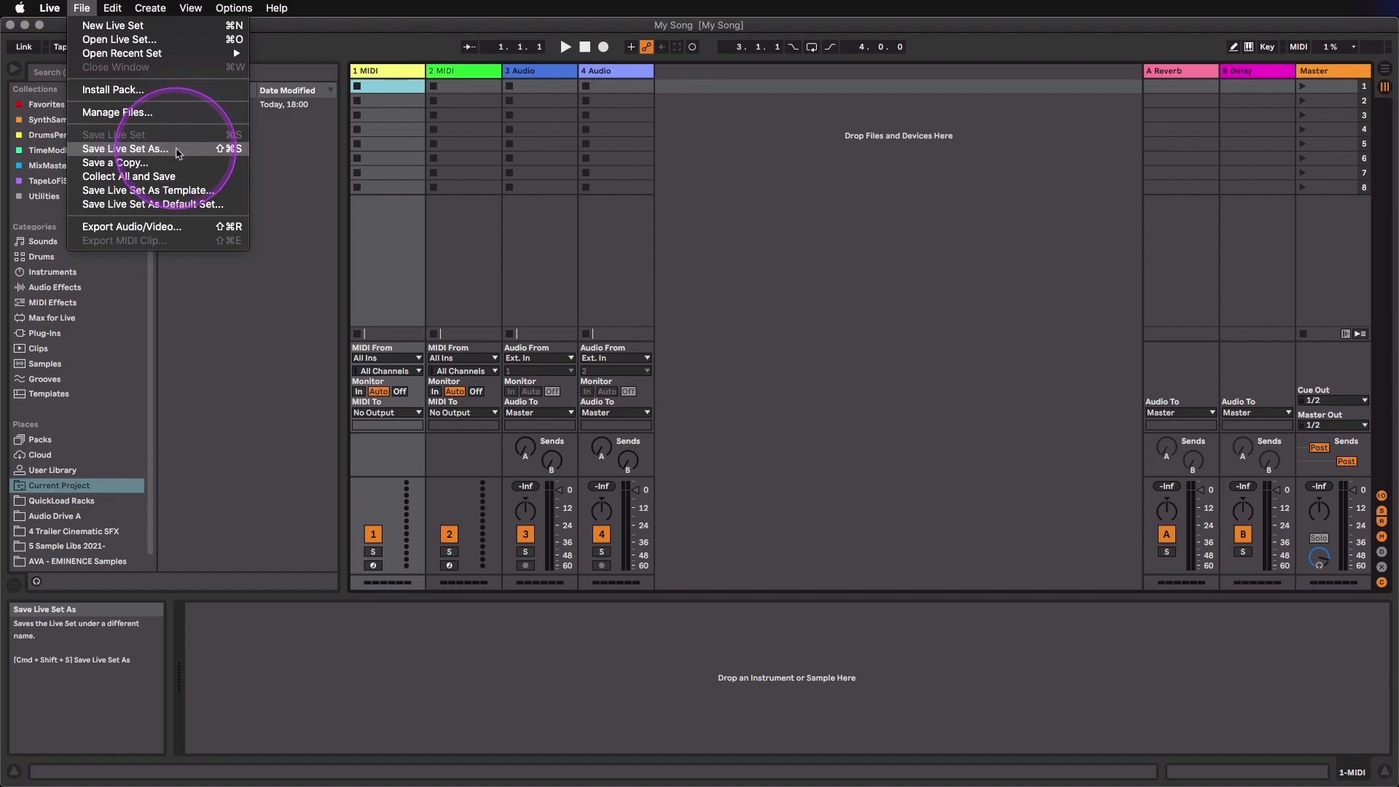
{"action": "left_click", "coordinate": [177, 150]}
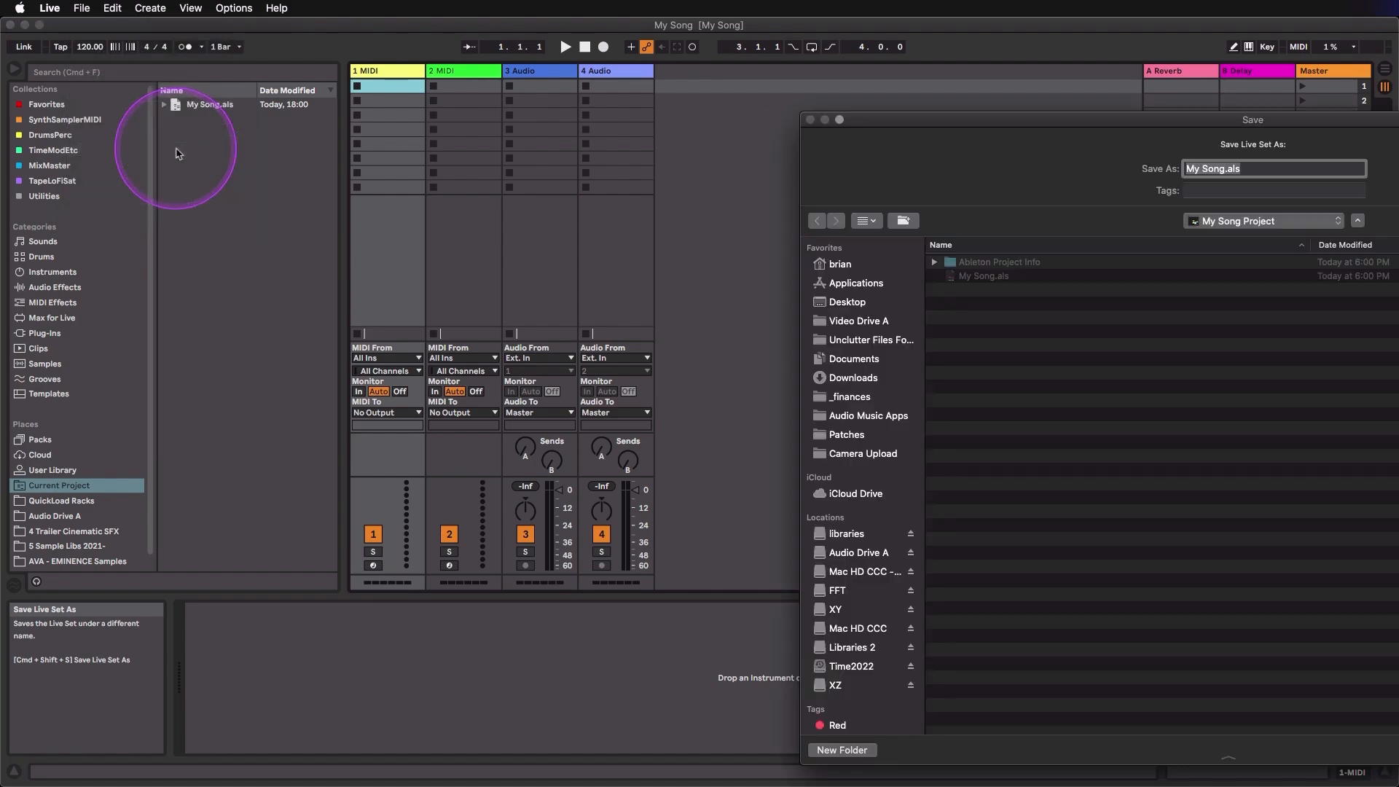
{"action": "left_click", "coordinate": [1236, 169]}
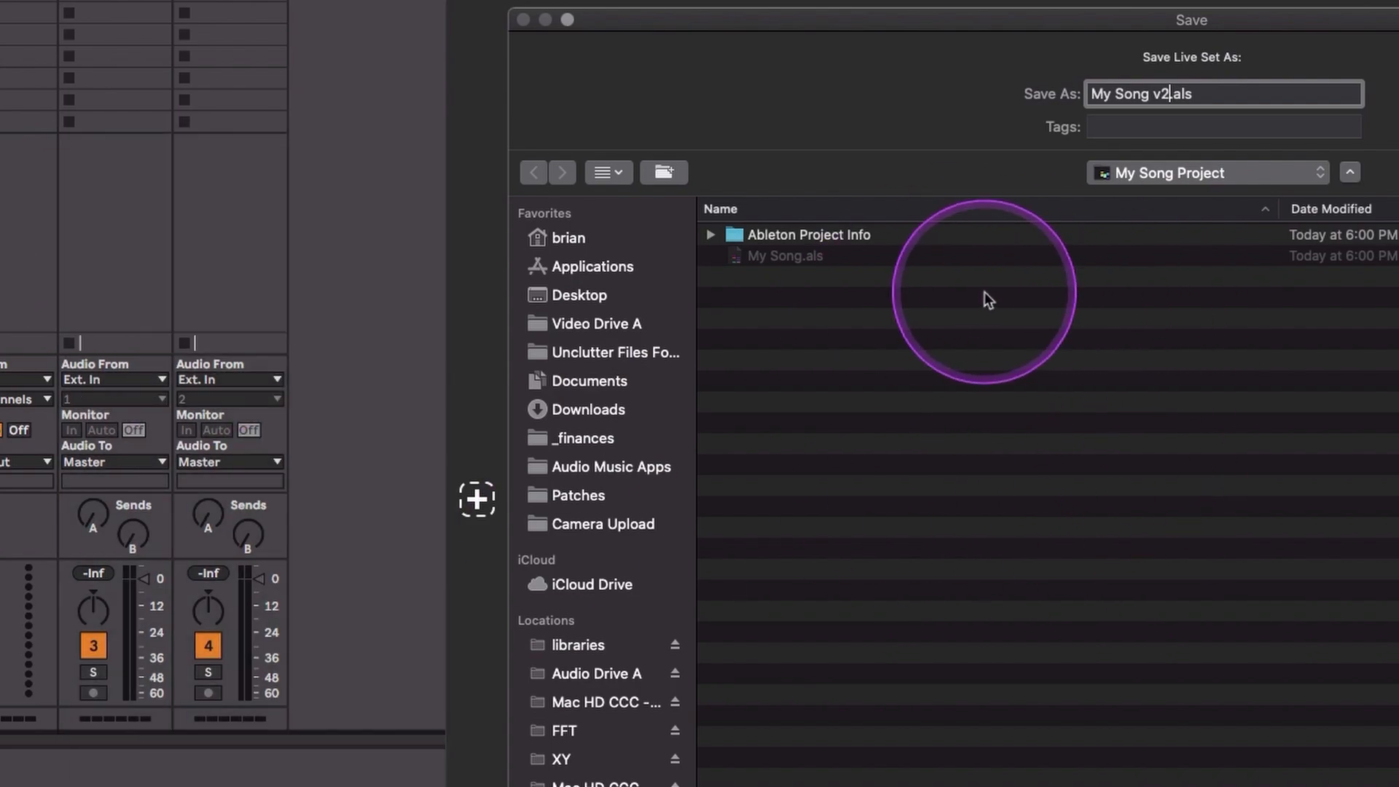
{"action": "key", "text": "Return"}
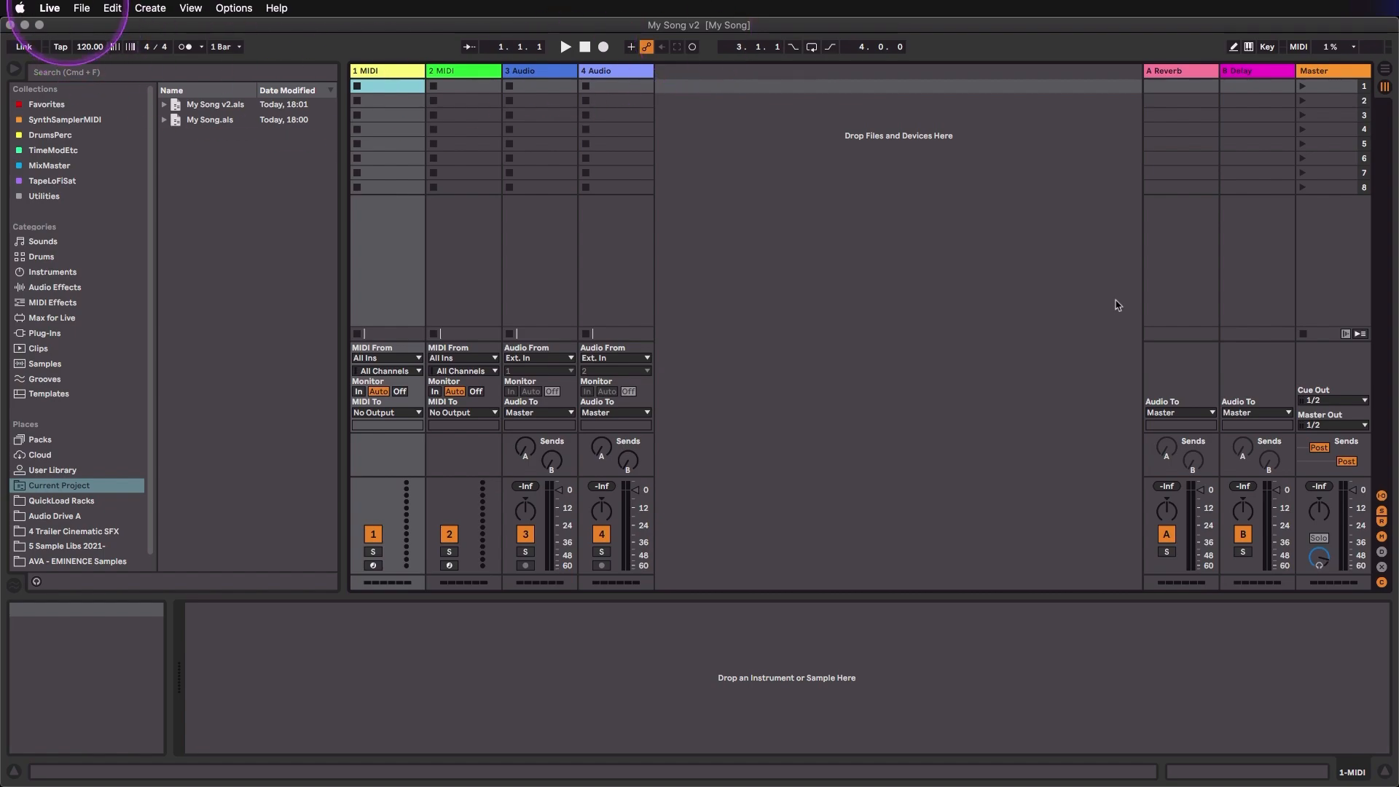
Save a copy of the set as My Song v2 Copy.als in the same project folder and widen the browser's file list
{"action": "left_click", "coordinate": [75, 6]}
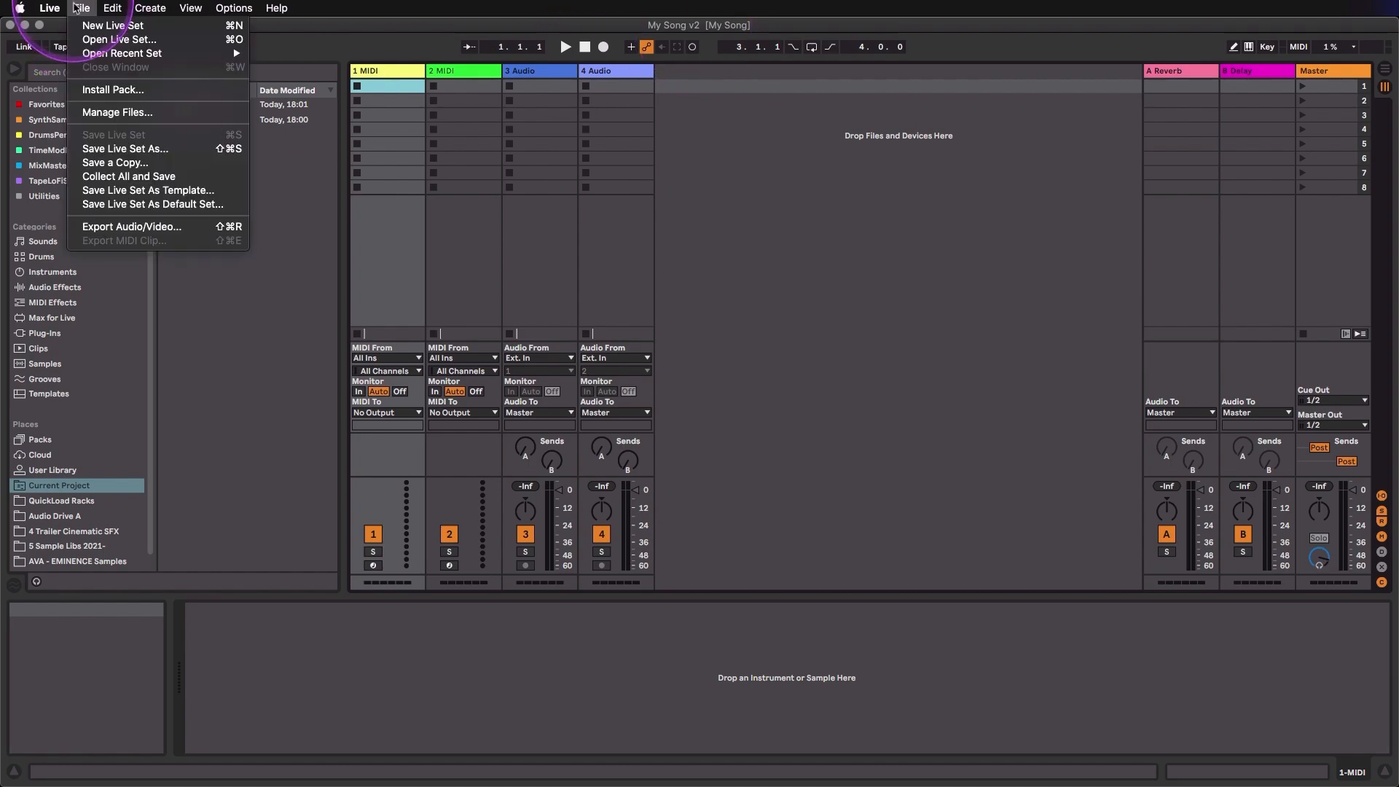
{"action": "left_click", "coordinate": [108, 163]}
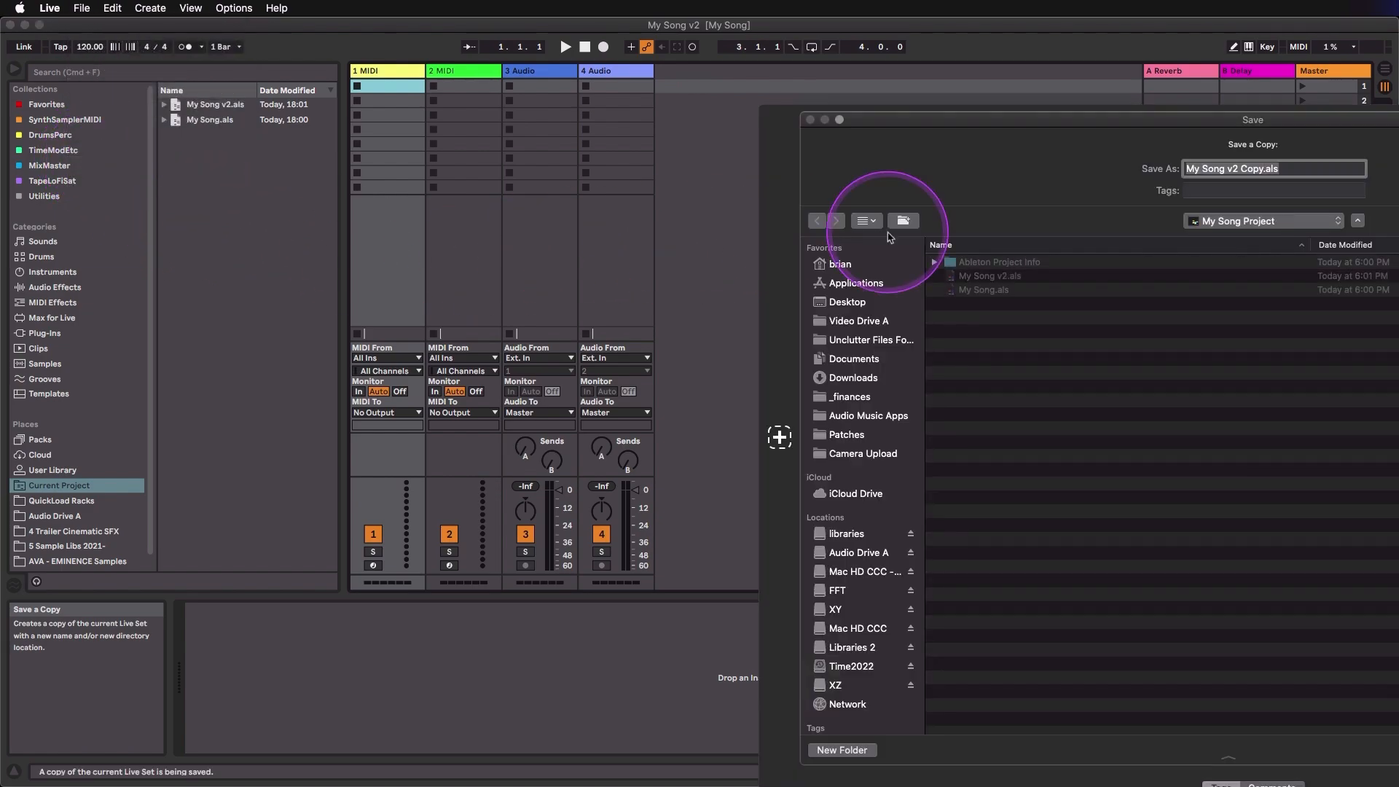
{"action": "key", "text": "Return"}
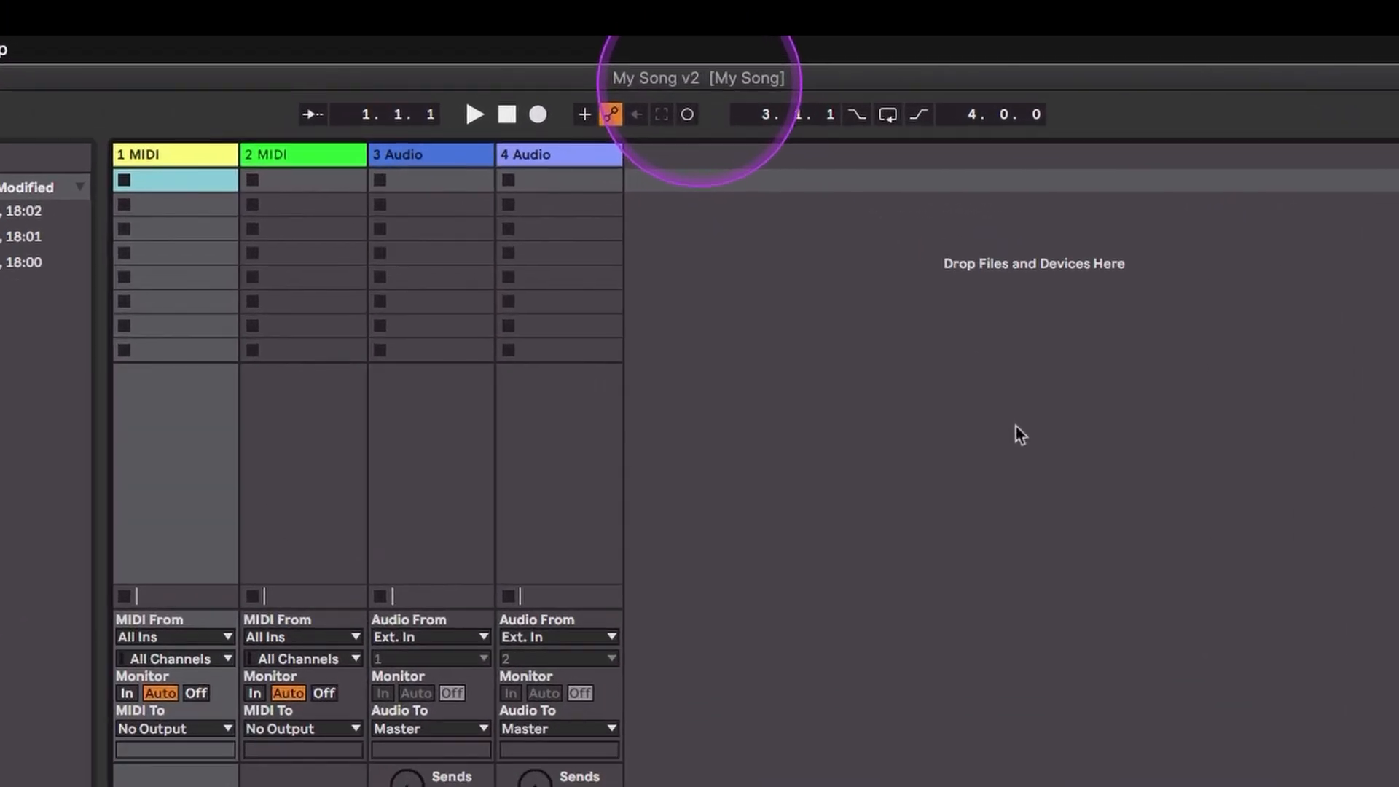
{"action": "left_click_drag", "start_coordinate": [99, 445], "coordinate": [257, 446]}
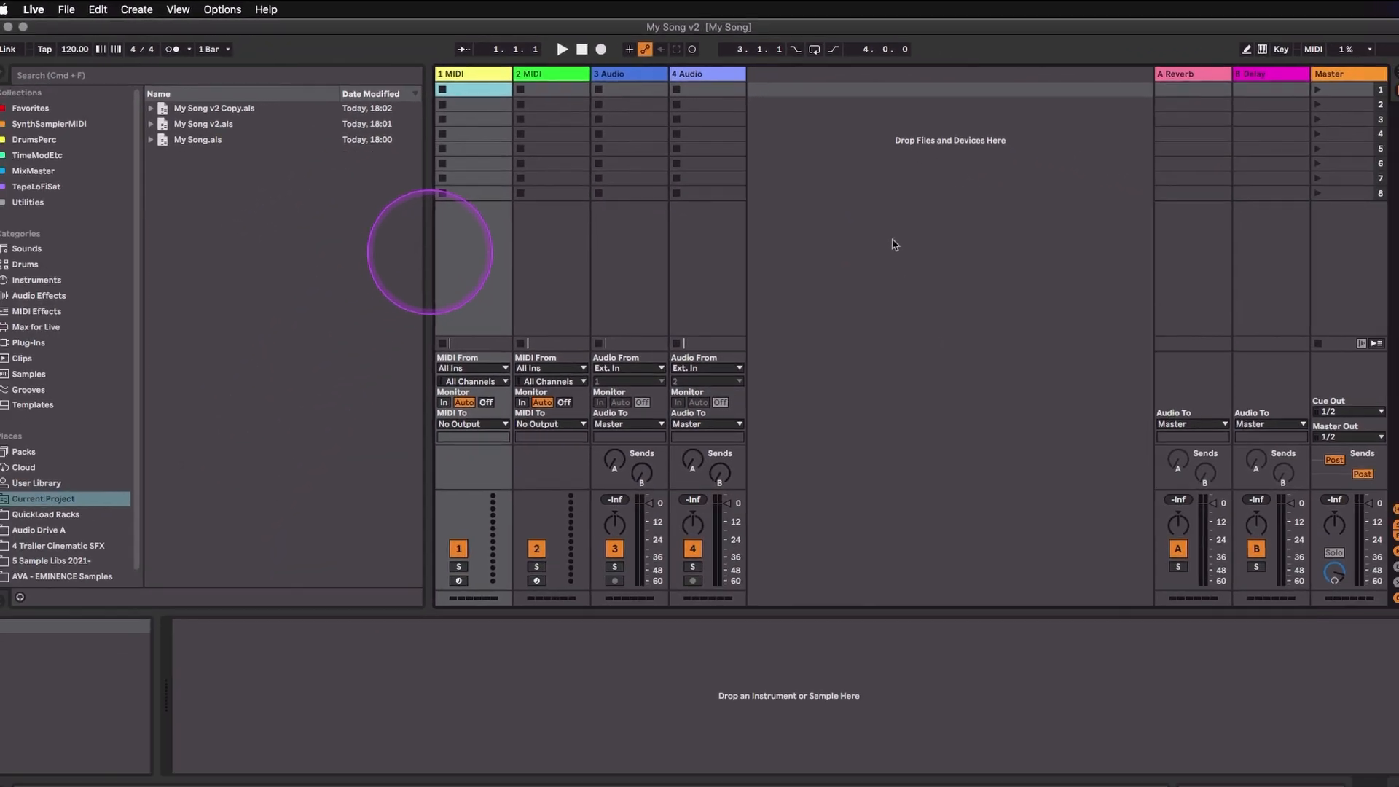
Create another new Live Set and save it as song 2 in the Ableton Quickstart Course folder, outside My Song Project
{"action": "left_click", "coordinate": [66, 8]}
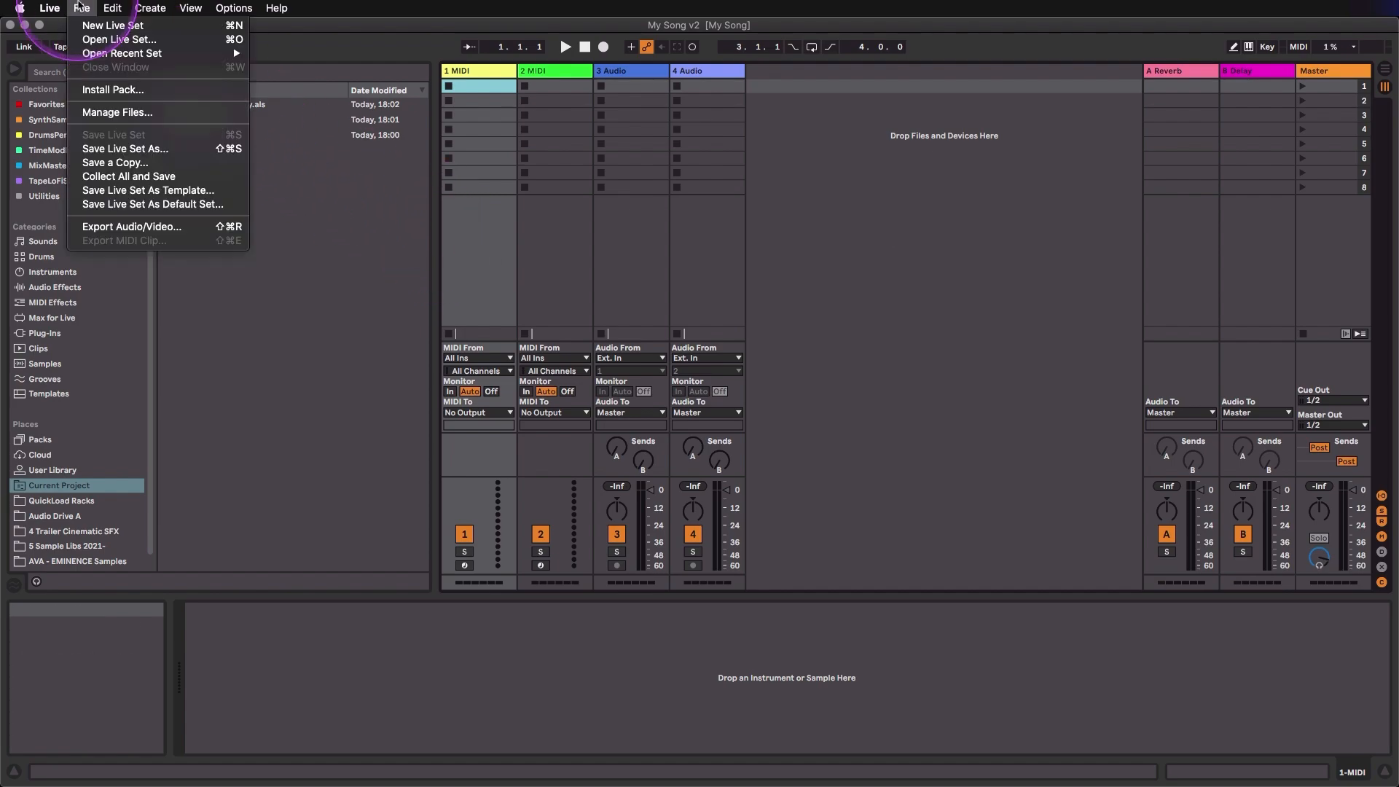
{"action": "left_click", "coordinate": [113, 25]}
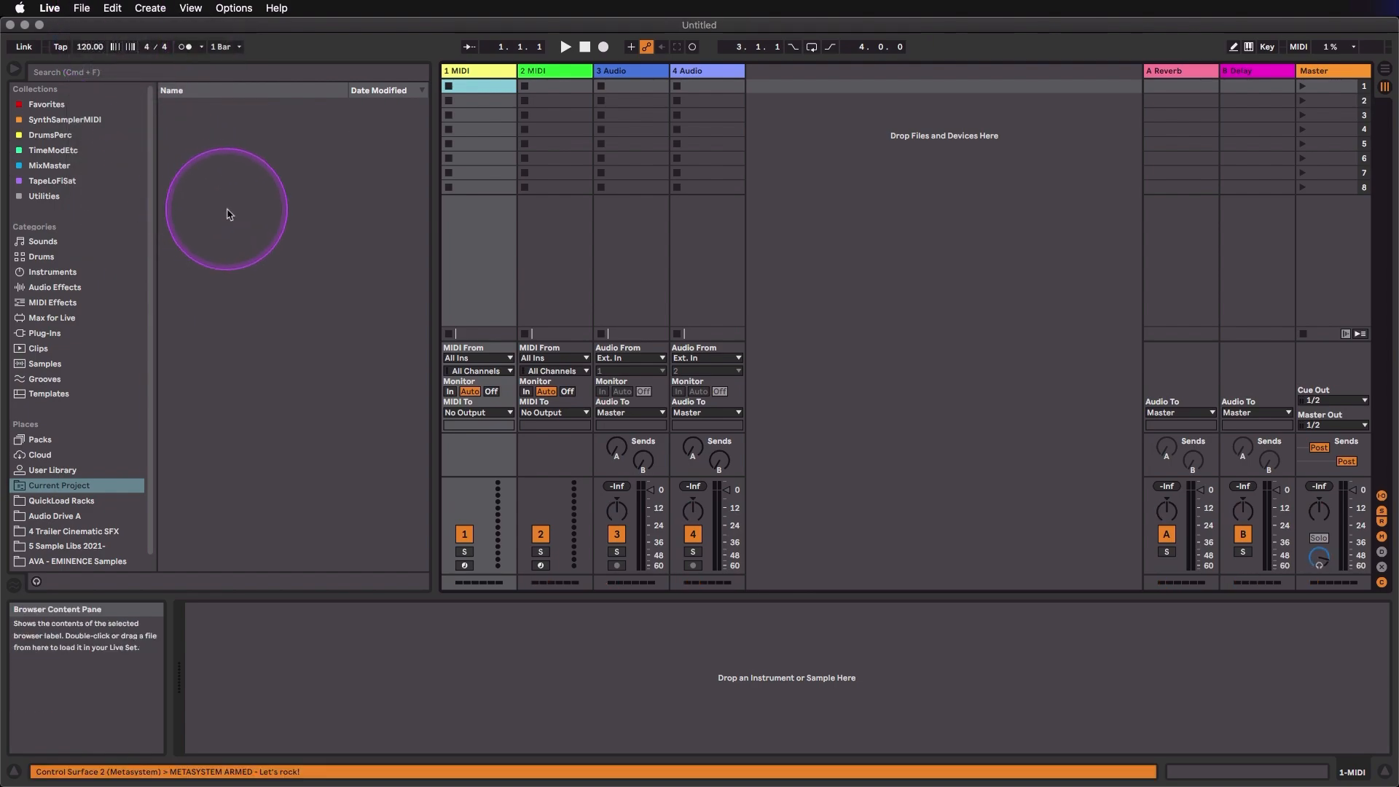
{"action": "key", "text": "super+s"}
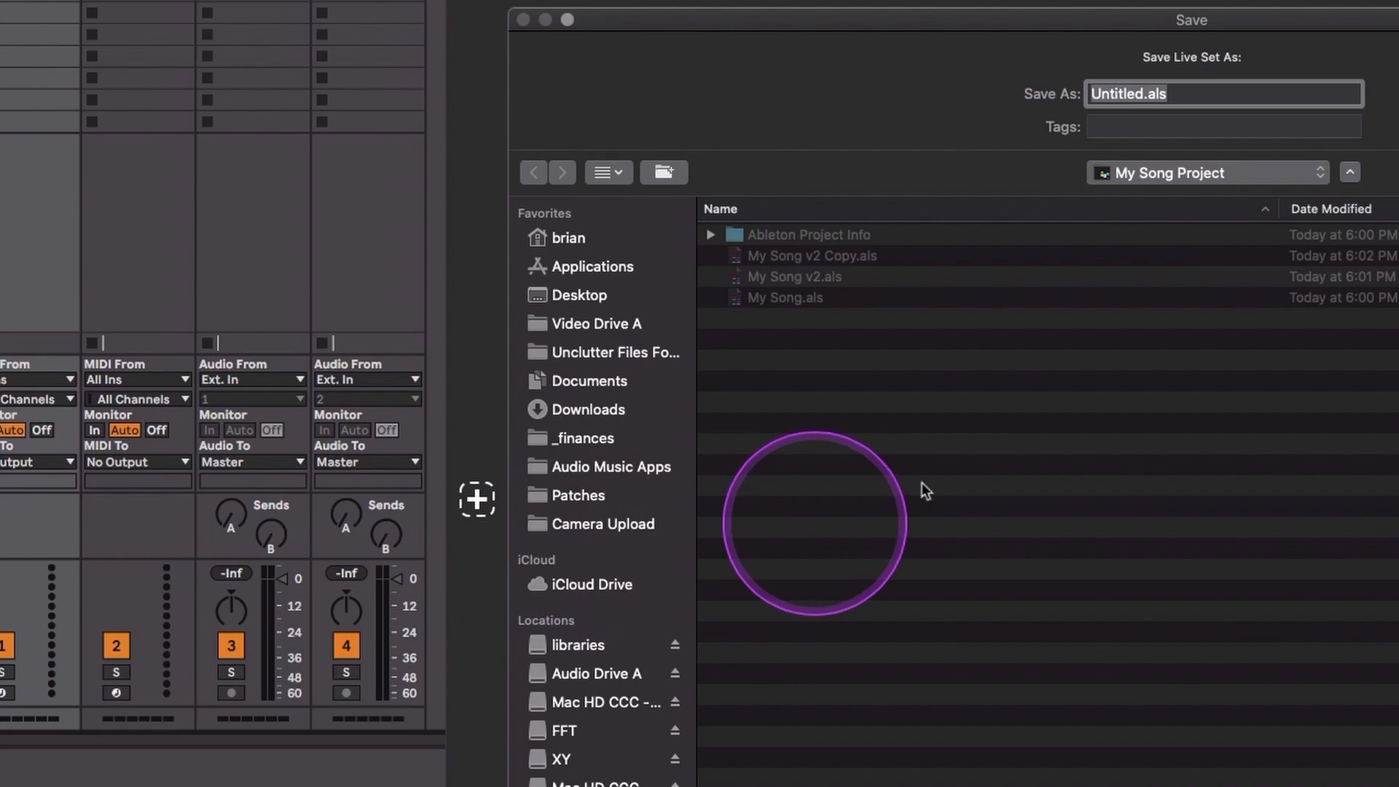
{"action": "left_click", "coordinate": [1180, 175]}
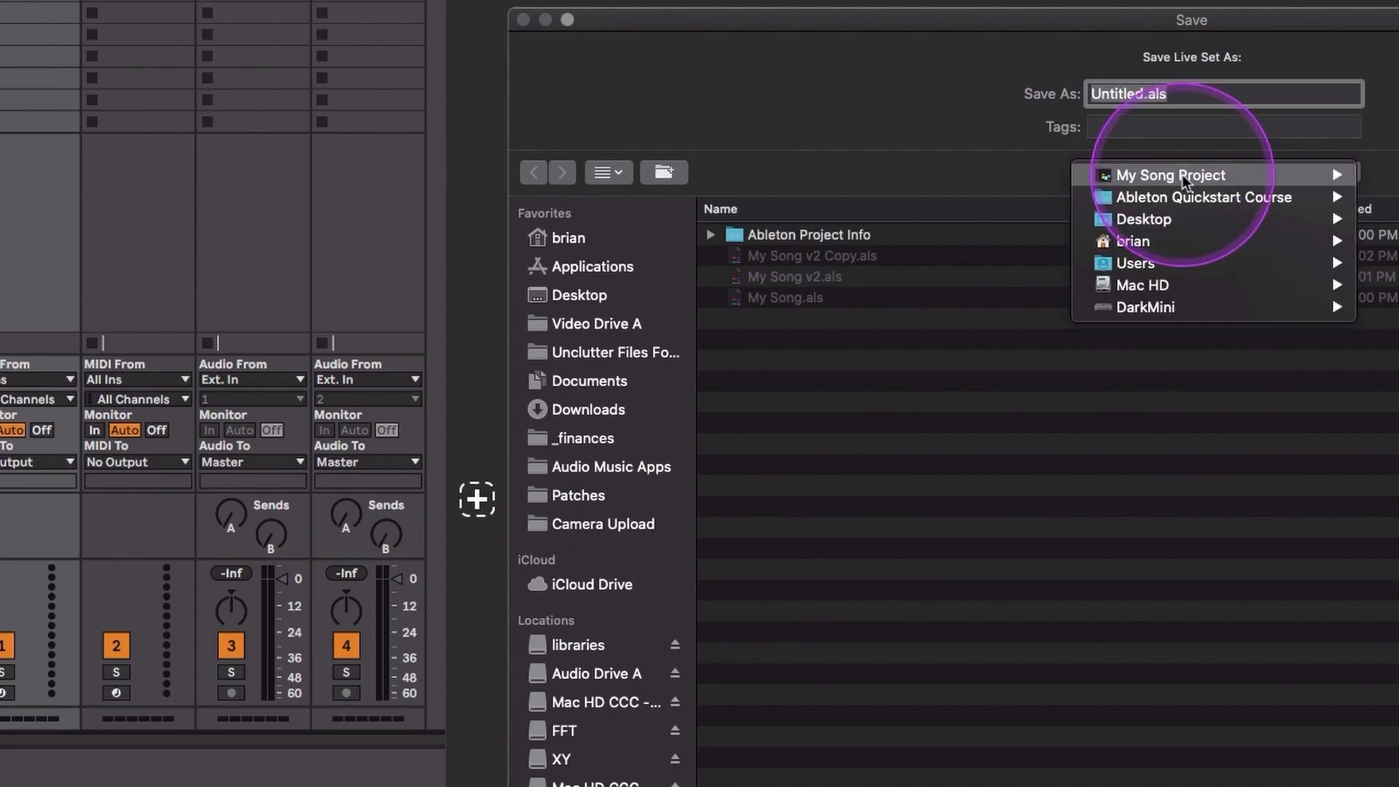
{"action": "mouse_move", "coordinate": [1160, 200]}
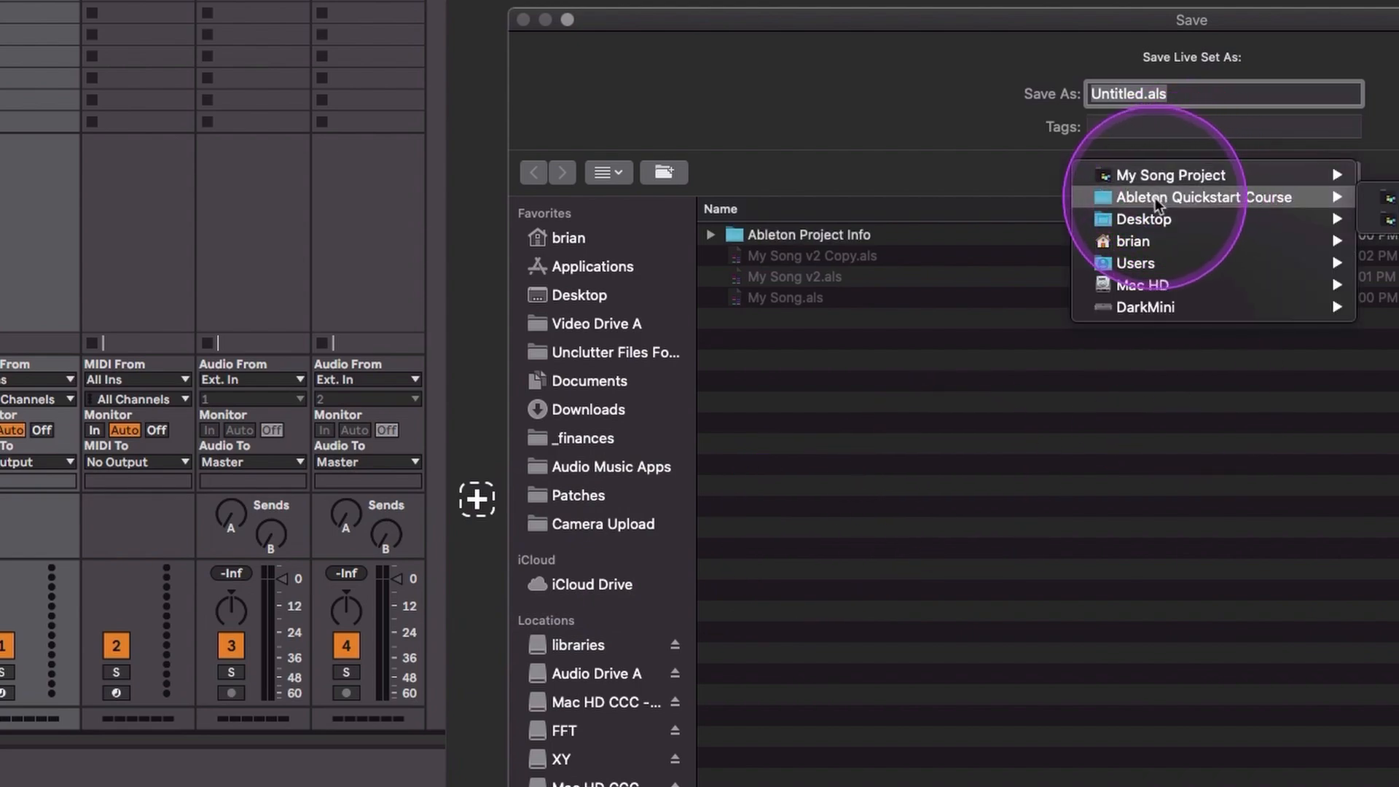
{"action": "left_click", "coordinate": [1159, 198]}
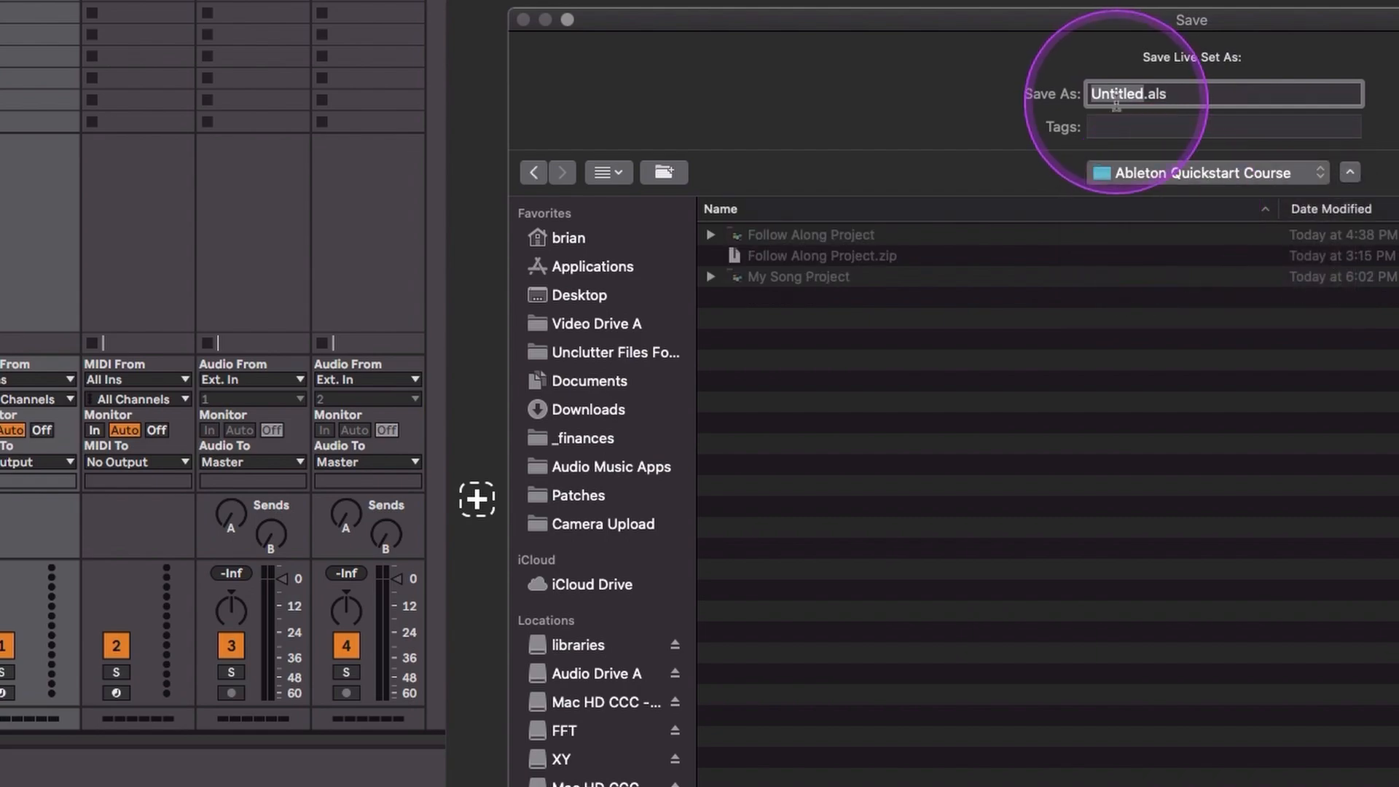
{"action": "type", "text": "son"}
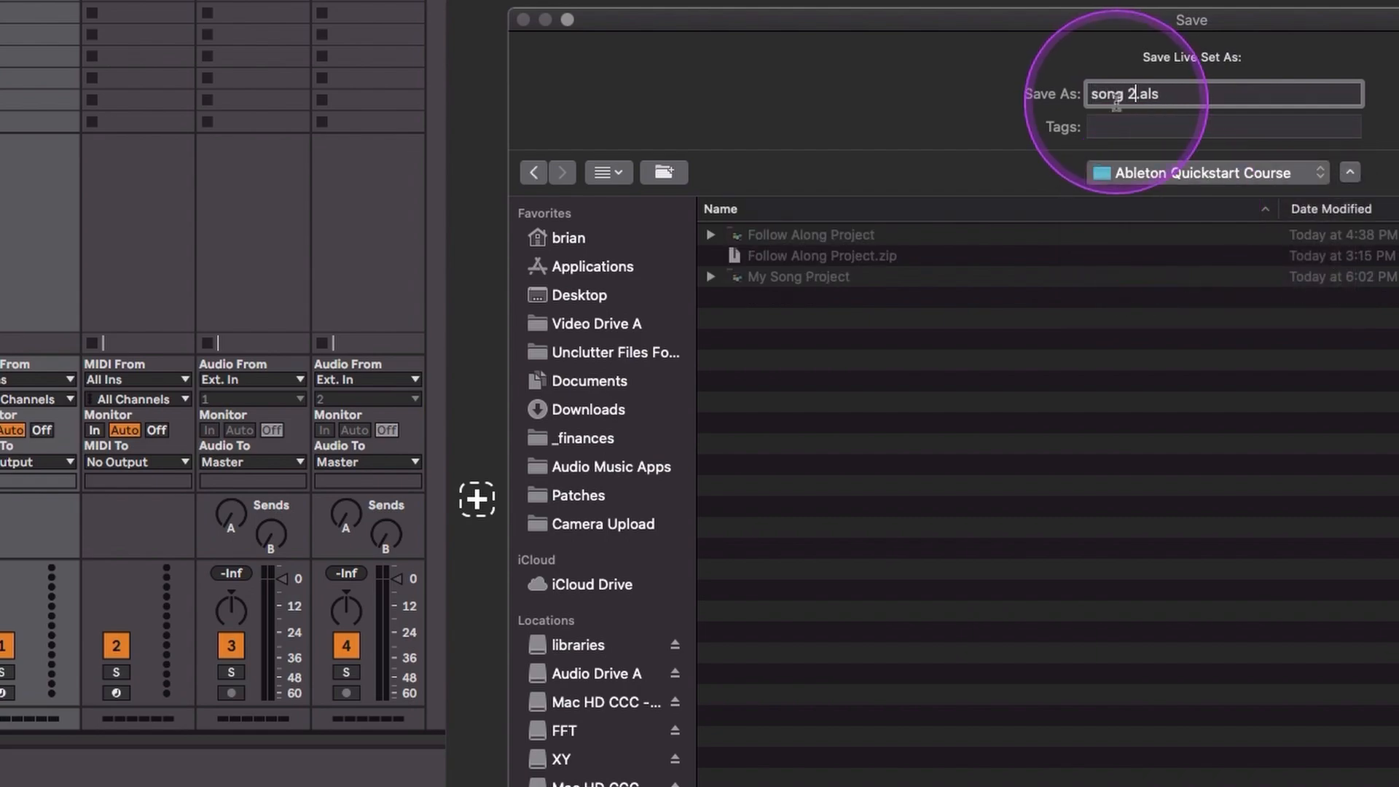
{"action": "type", "text": "g 2"}
{"action": "key", "text": "Return"}
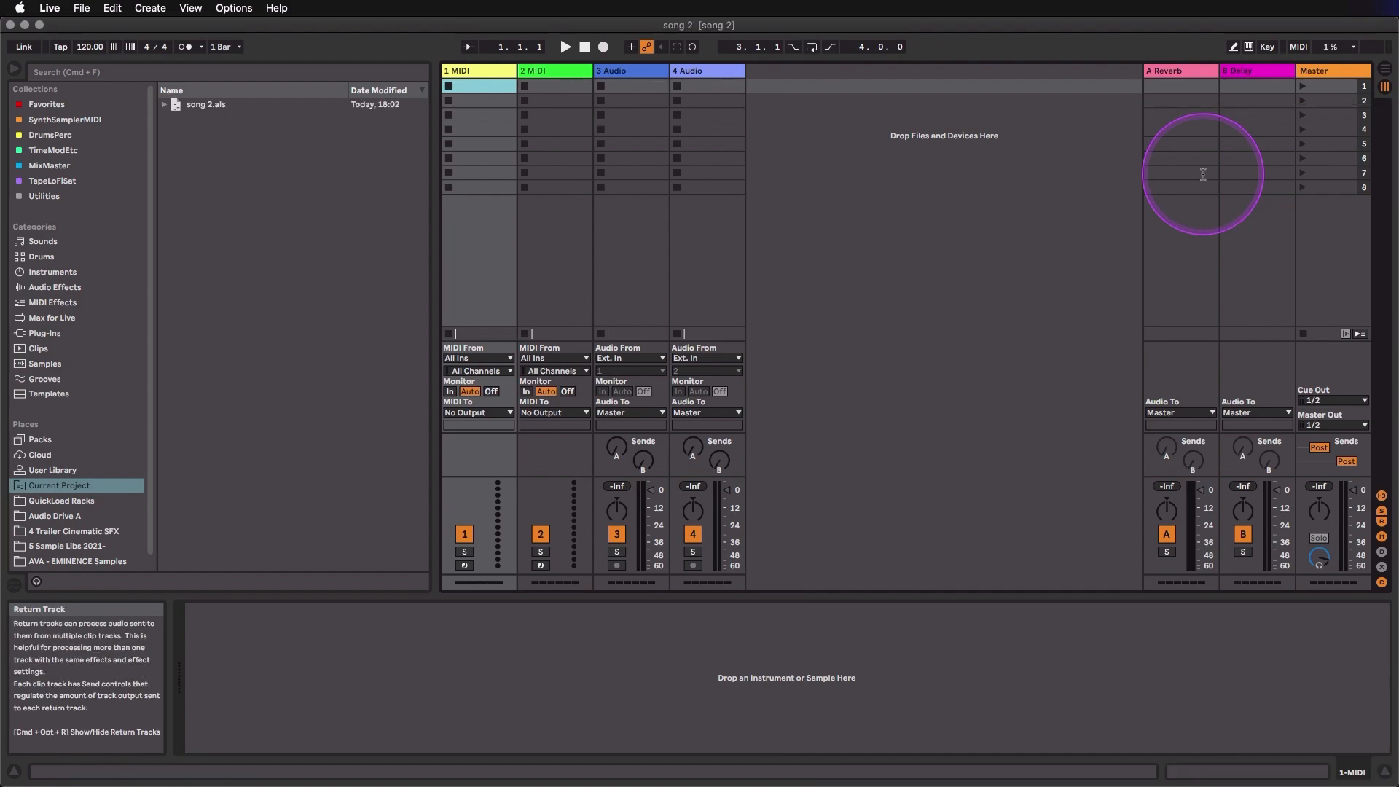
Switch to Finder, examine the project folders inside Ableton Quickstart Course, and return to Ableton Live
{"action": "key", "text": "super+Tab"}
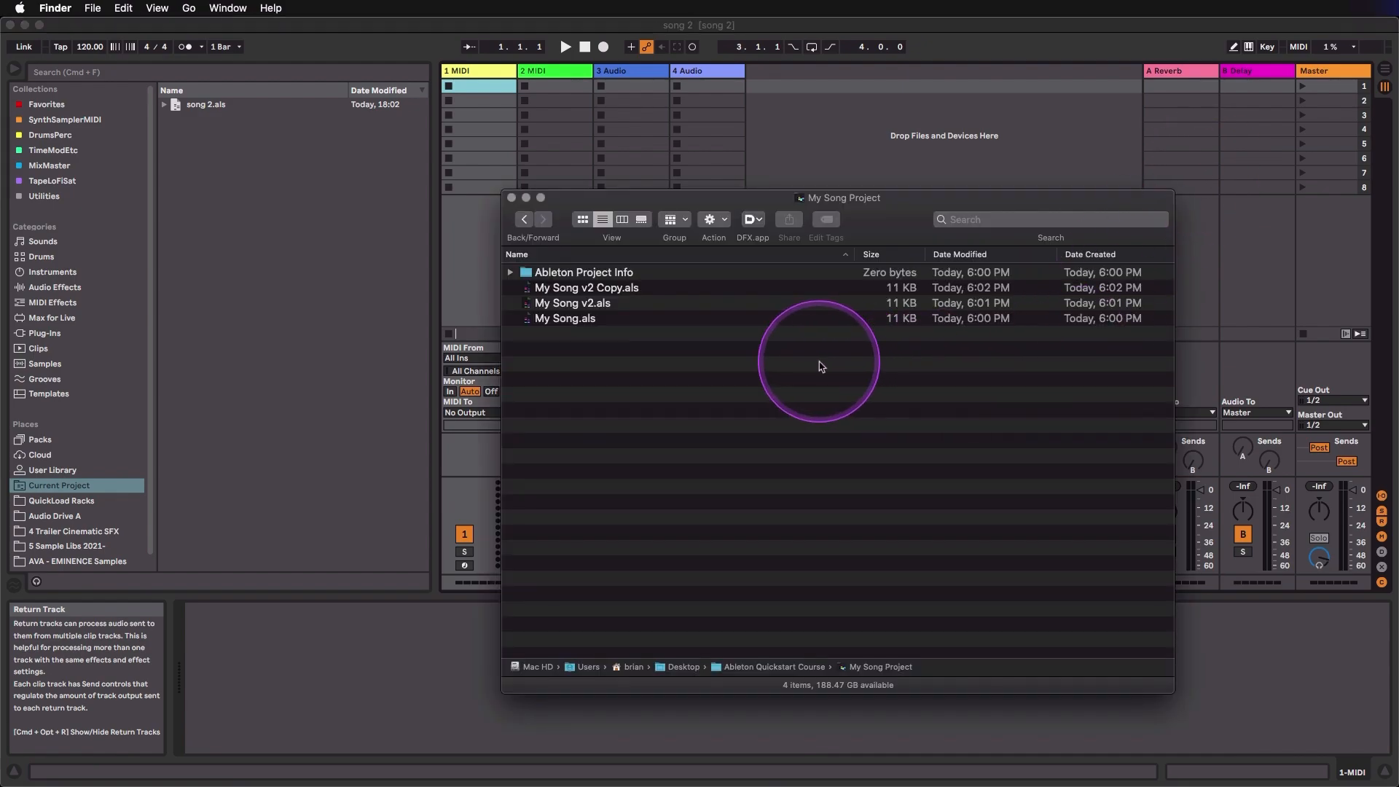
{"action": "key", "text": "super+Up"}
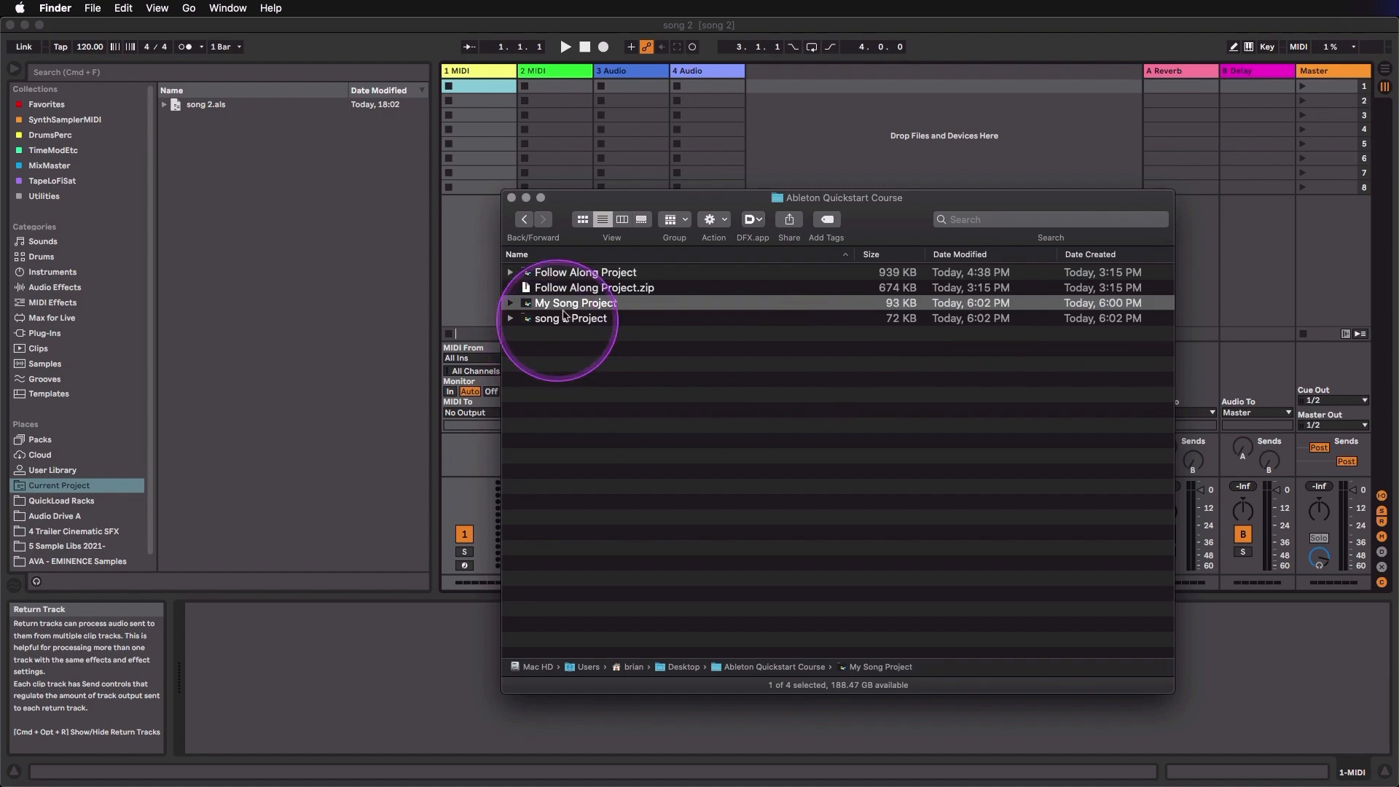
{"action": "left_click", "coordinate": [596, 321]}
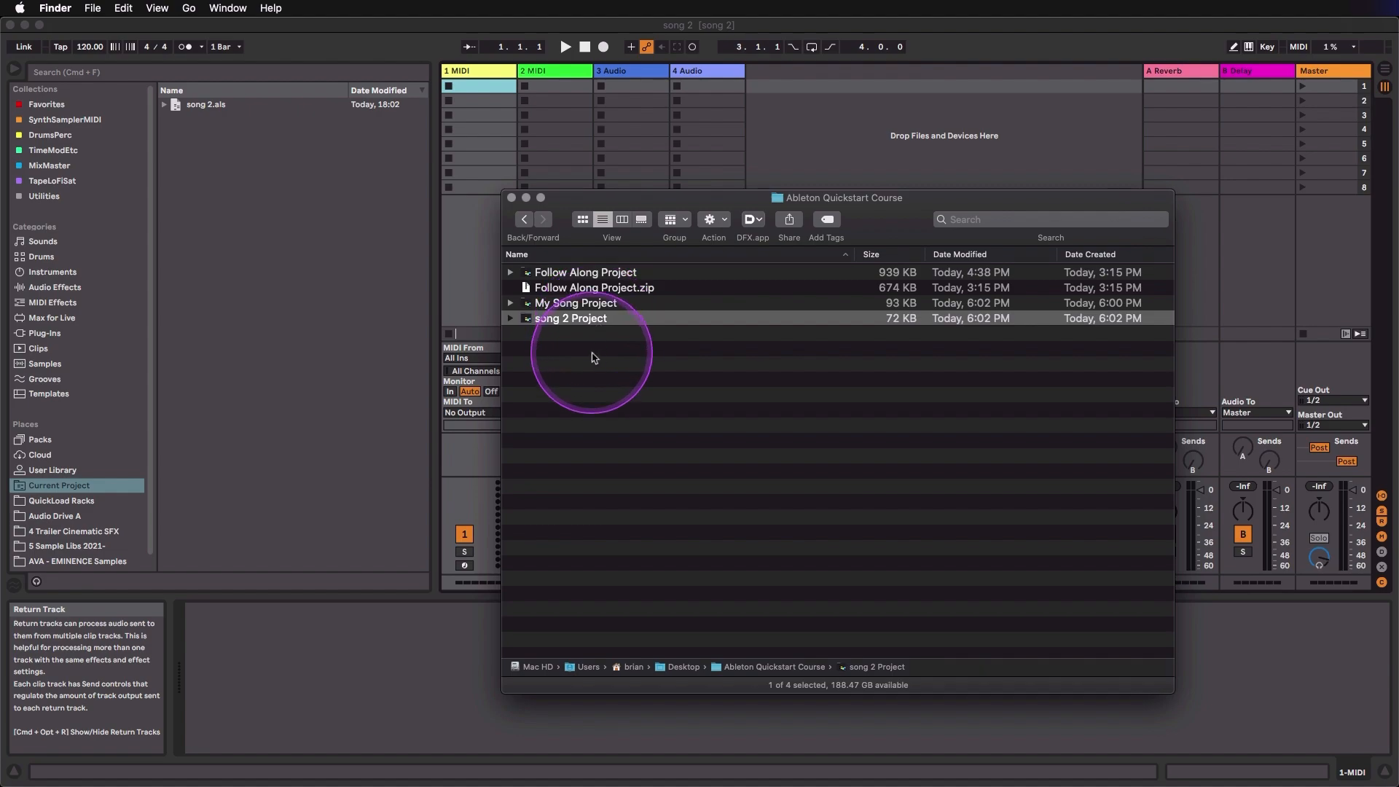
{"action": "left_click", "coordinate": [394, 312]}
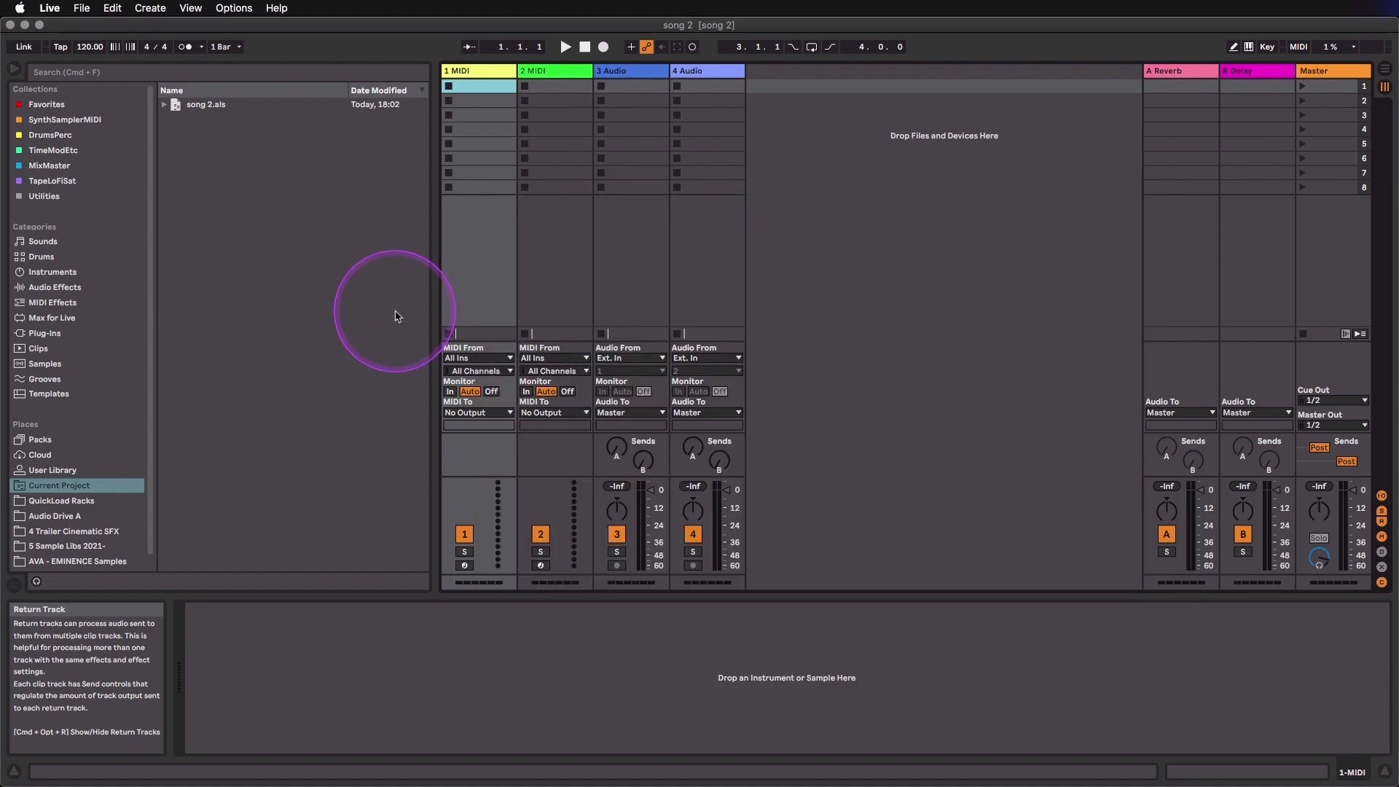
Review the media file sources offered by Collect All and Save for song 2, and leave without collecting
{"action": "left_click", "coordinate": [82, 8]}
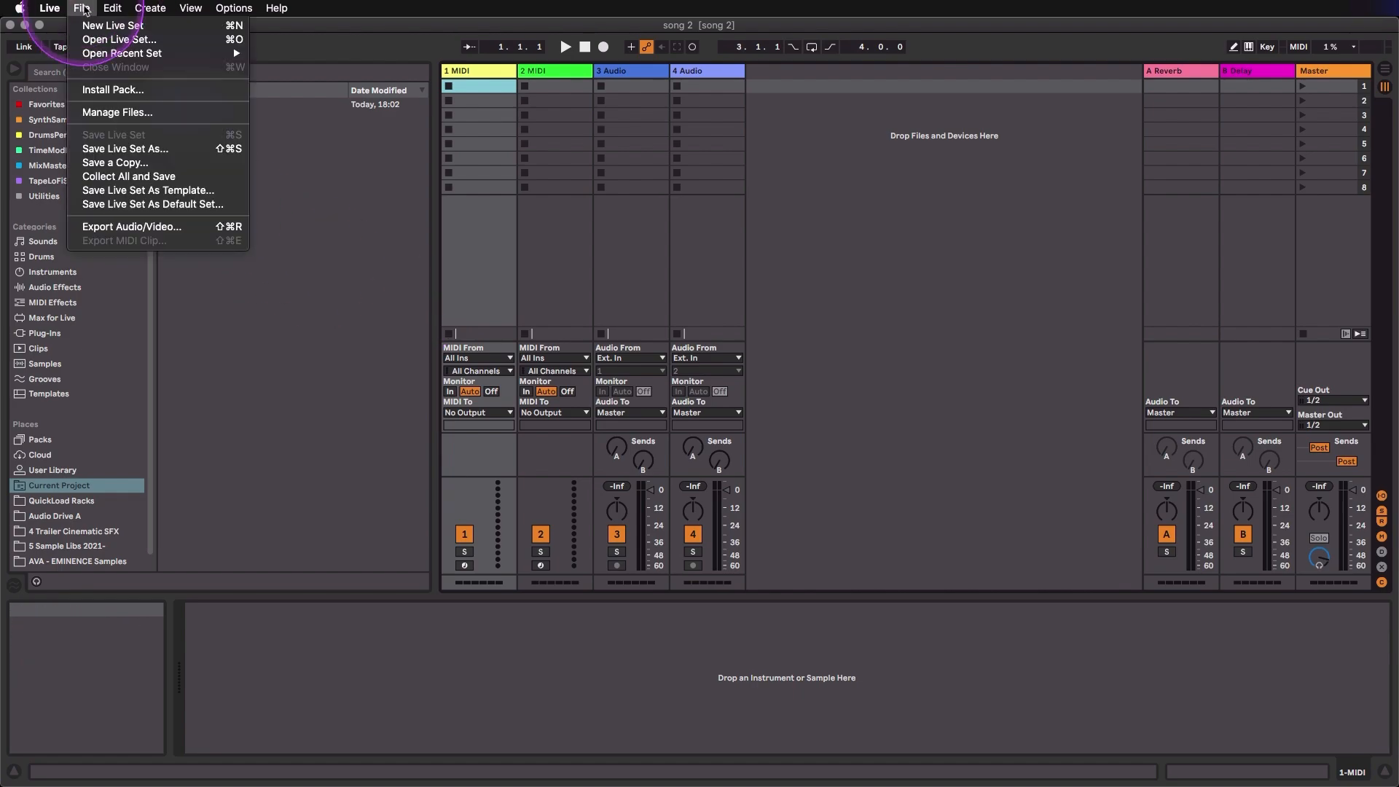
{"action": "left_click", "coordinate": [142, 181]}
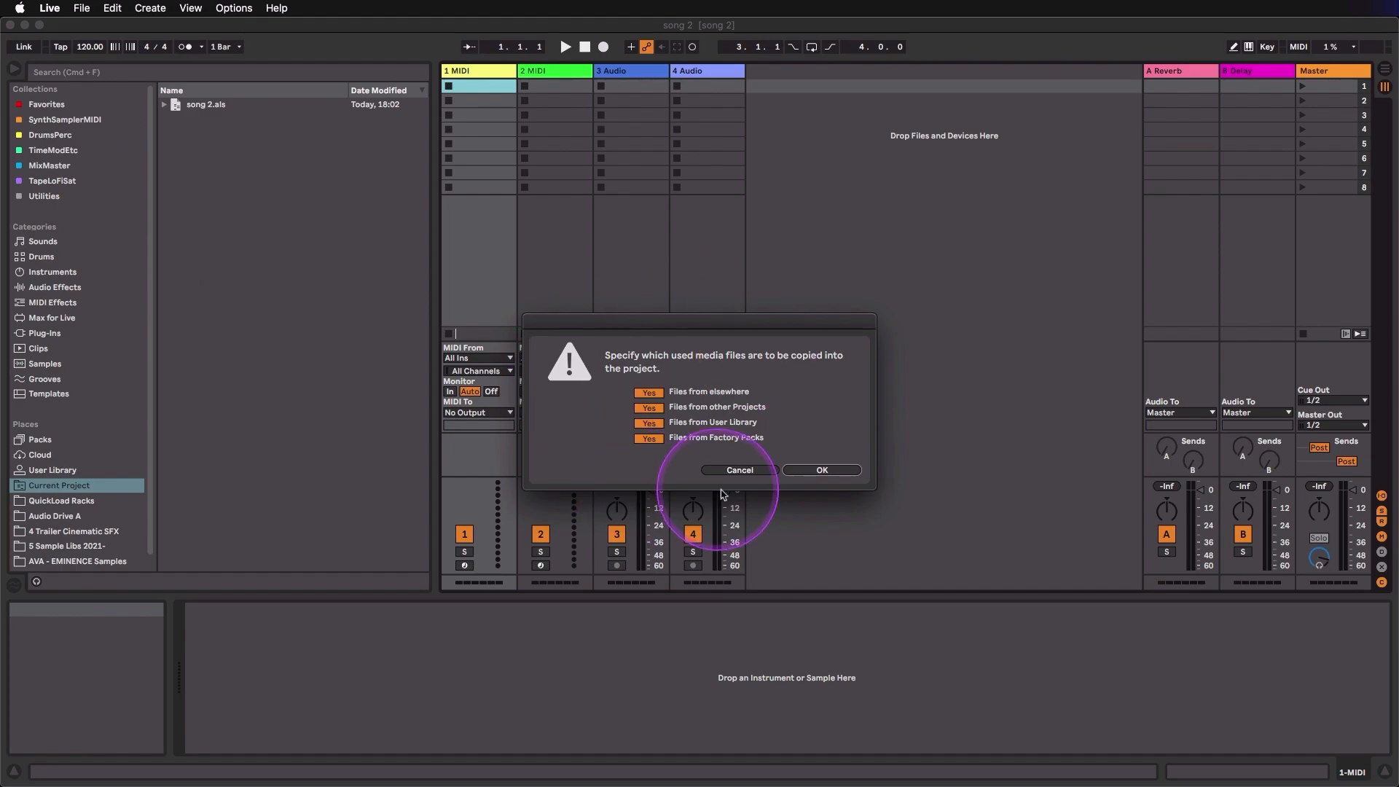
{"action": "left_click", "coordinate": [741, 472]}
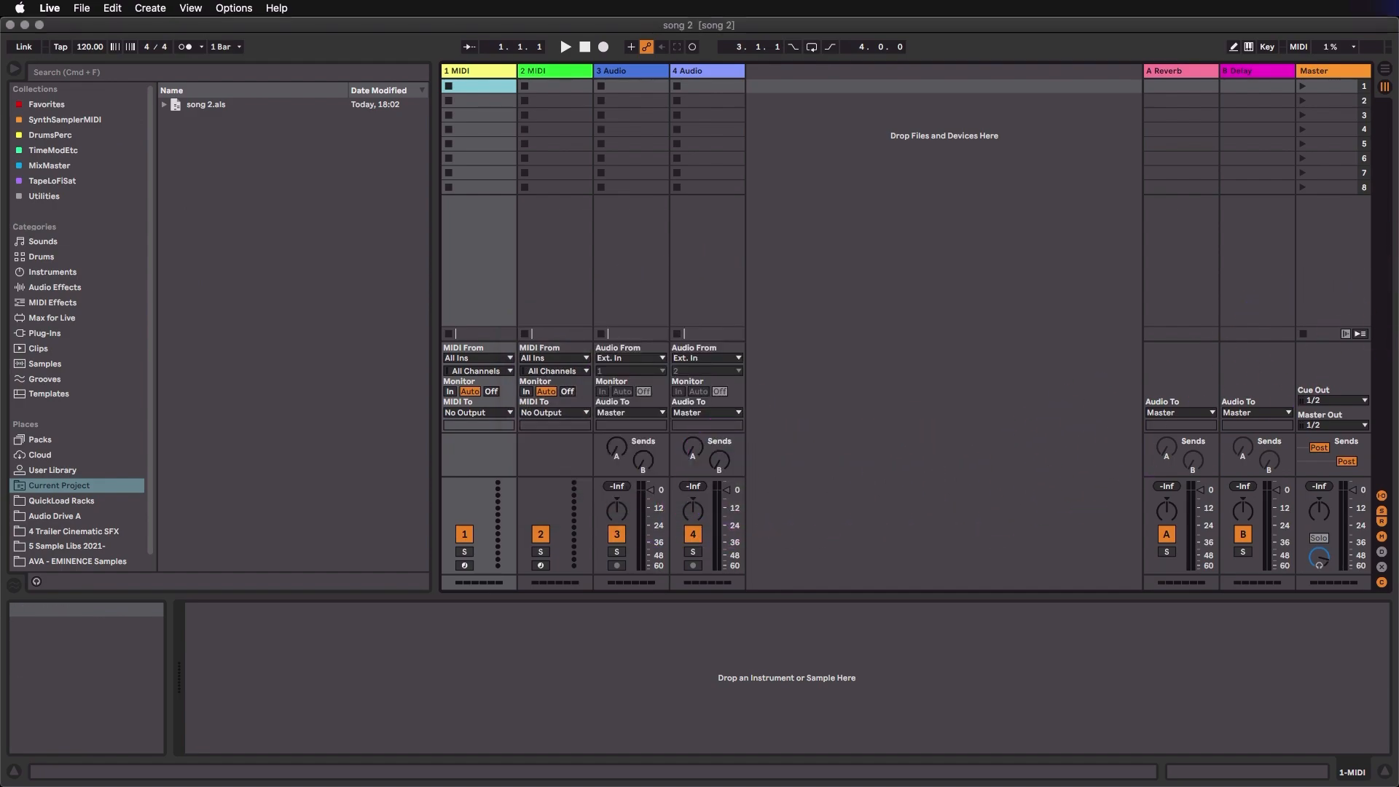
Switch to Finder, collapse Samples in the Narrow Escapes - SpyOps A Project folder, and examine the contents of BOUNCES
{"action": "key", "text": "super+Tab"}
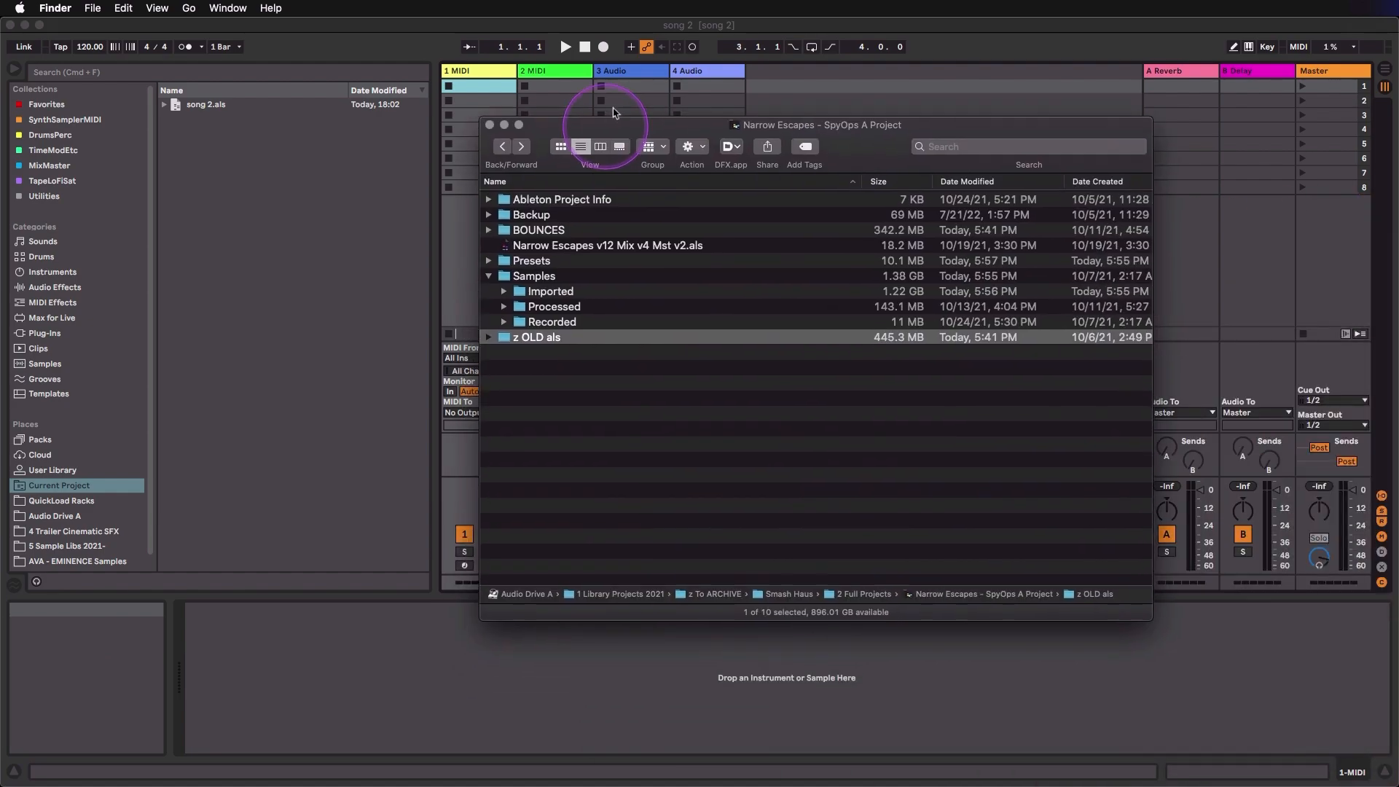
{"action": "left_click_drag", "start_coordinate": [605, 219], "coordinate": [613, 113]}
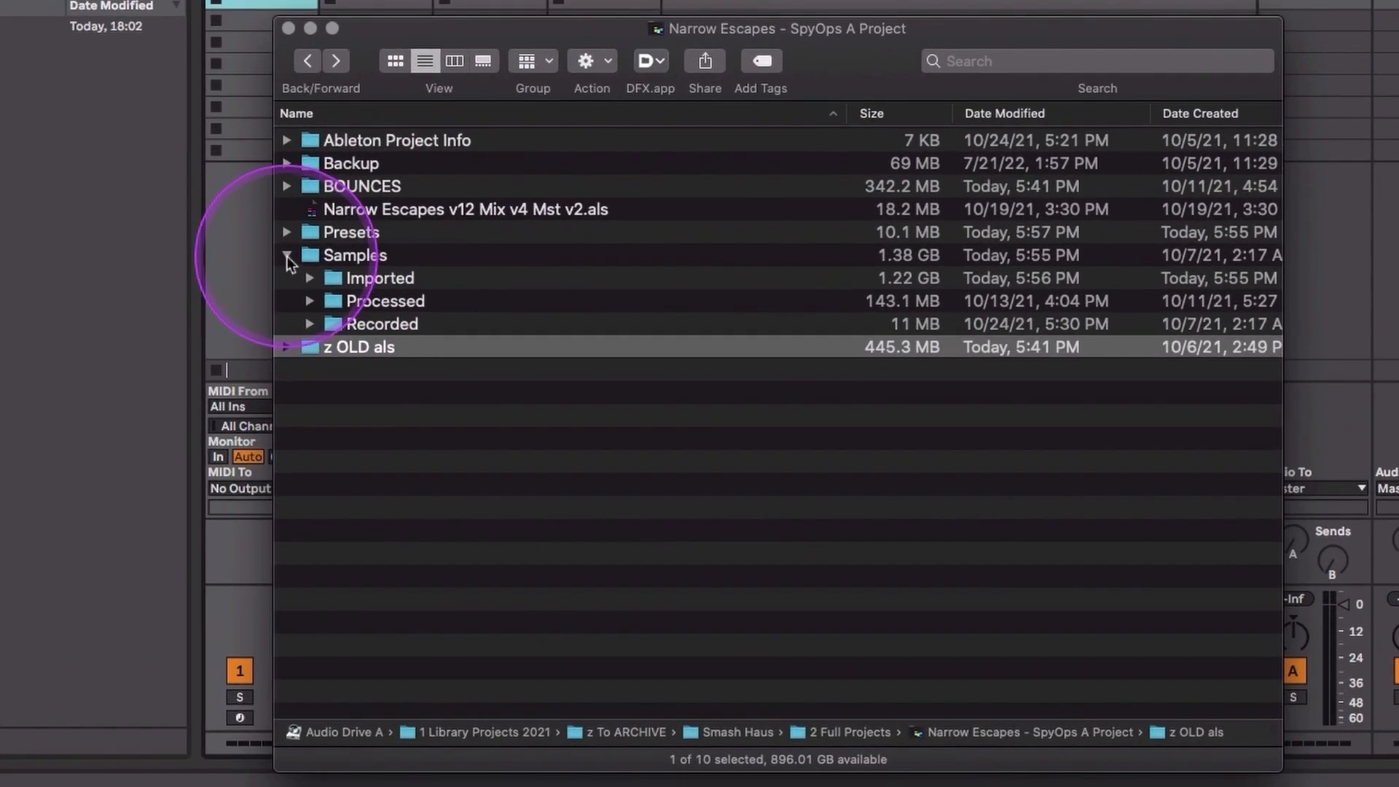
{"action": "left_click", "coordinate": [287, 256]}
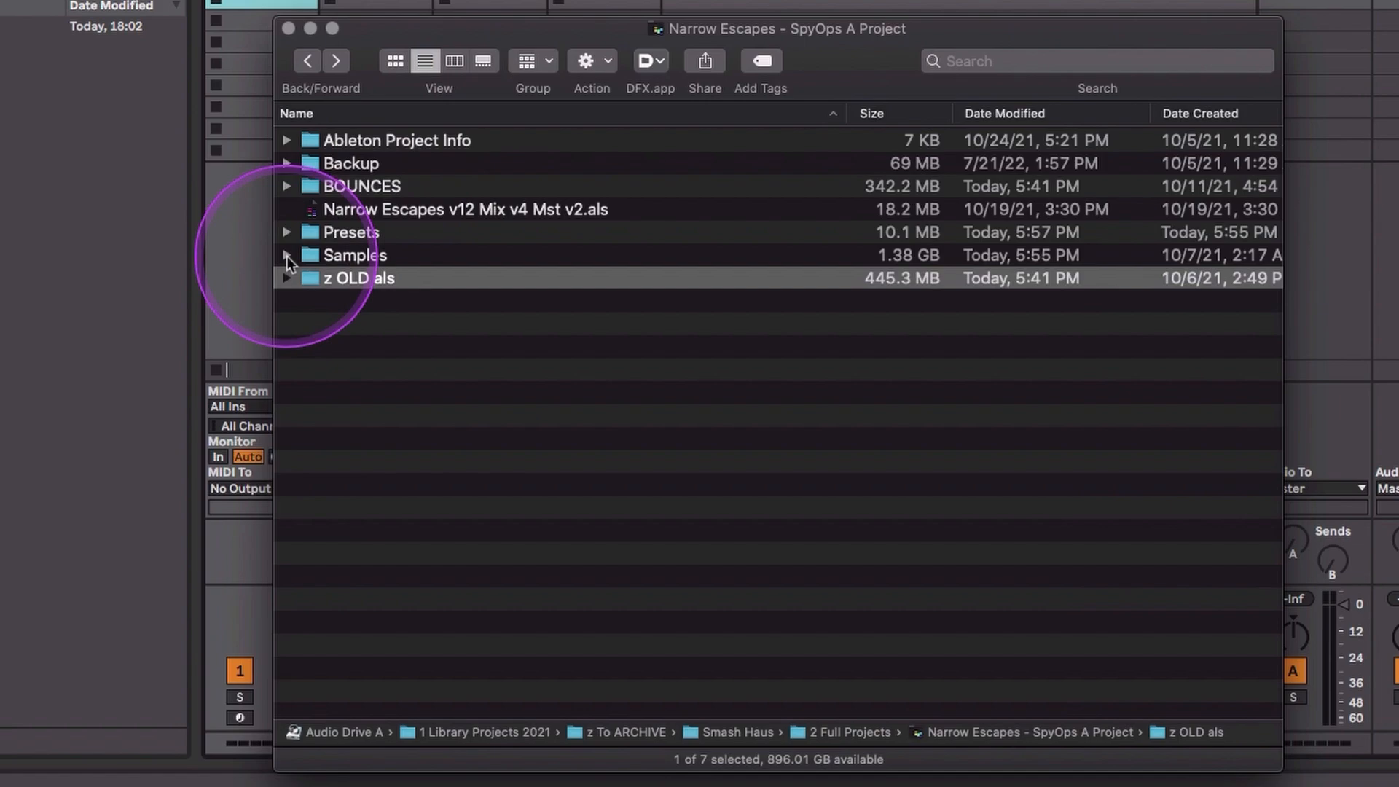
{"action": "left_click", "coordinate": [359, 189]}
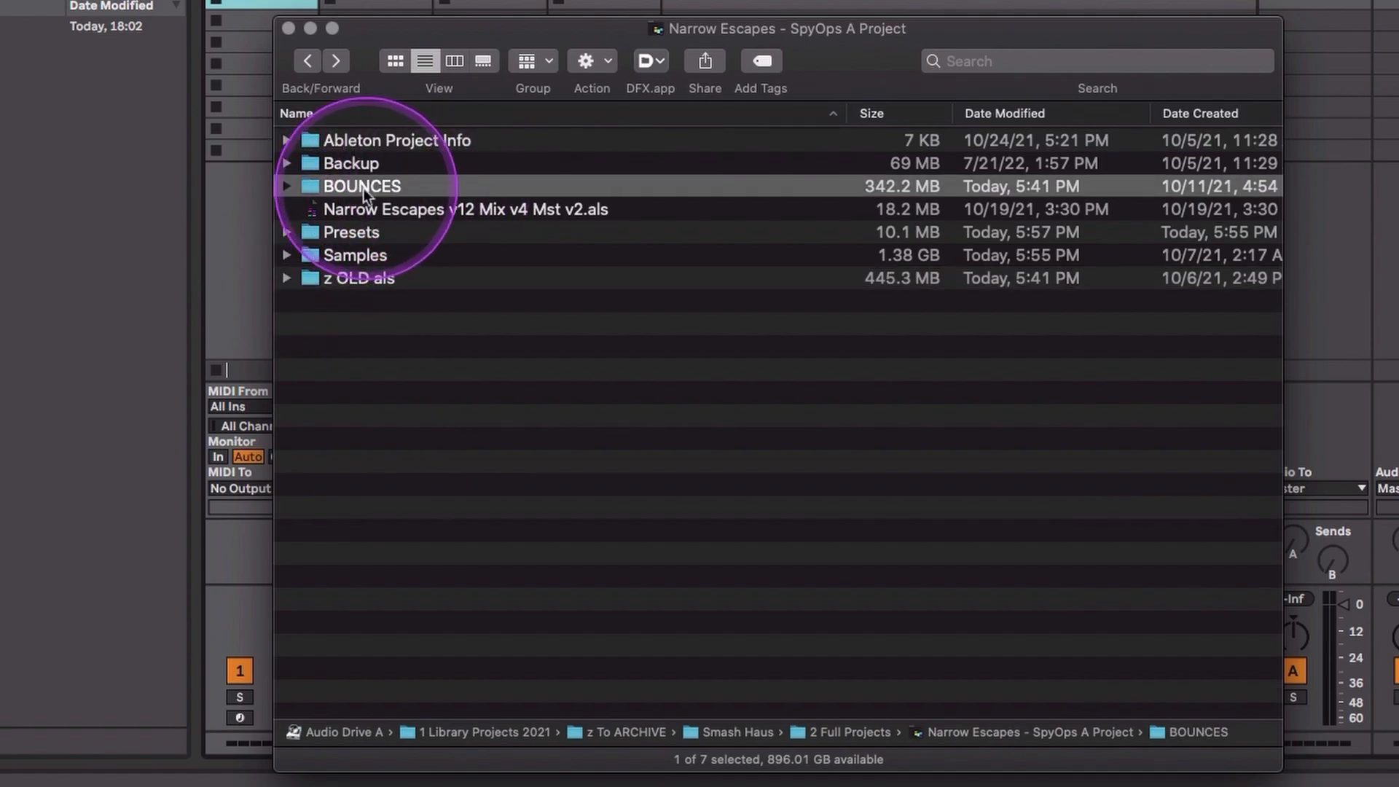
{"action": "left_click", "coordinate": [290, 186]}
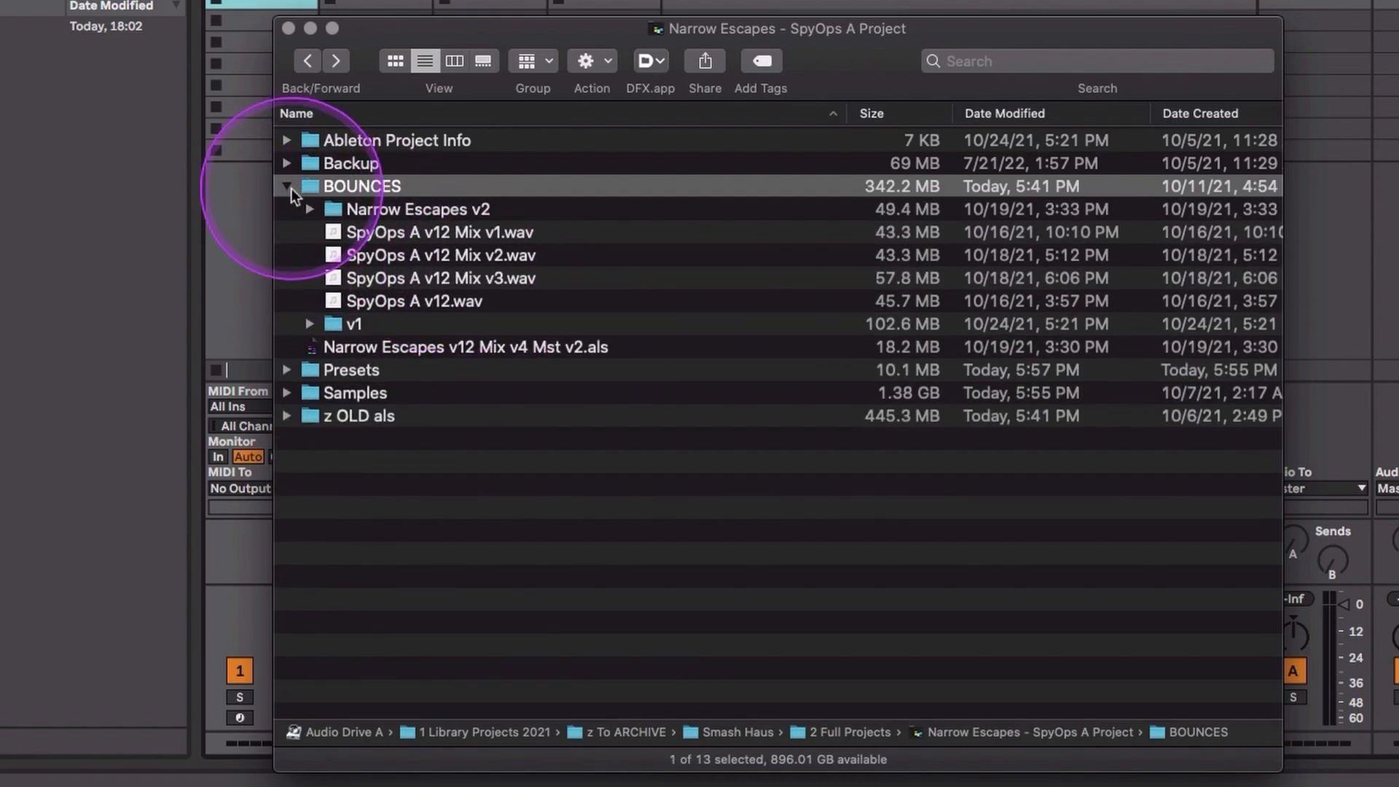
{"action": "left_click", "coordinate": [289, 187]}
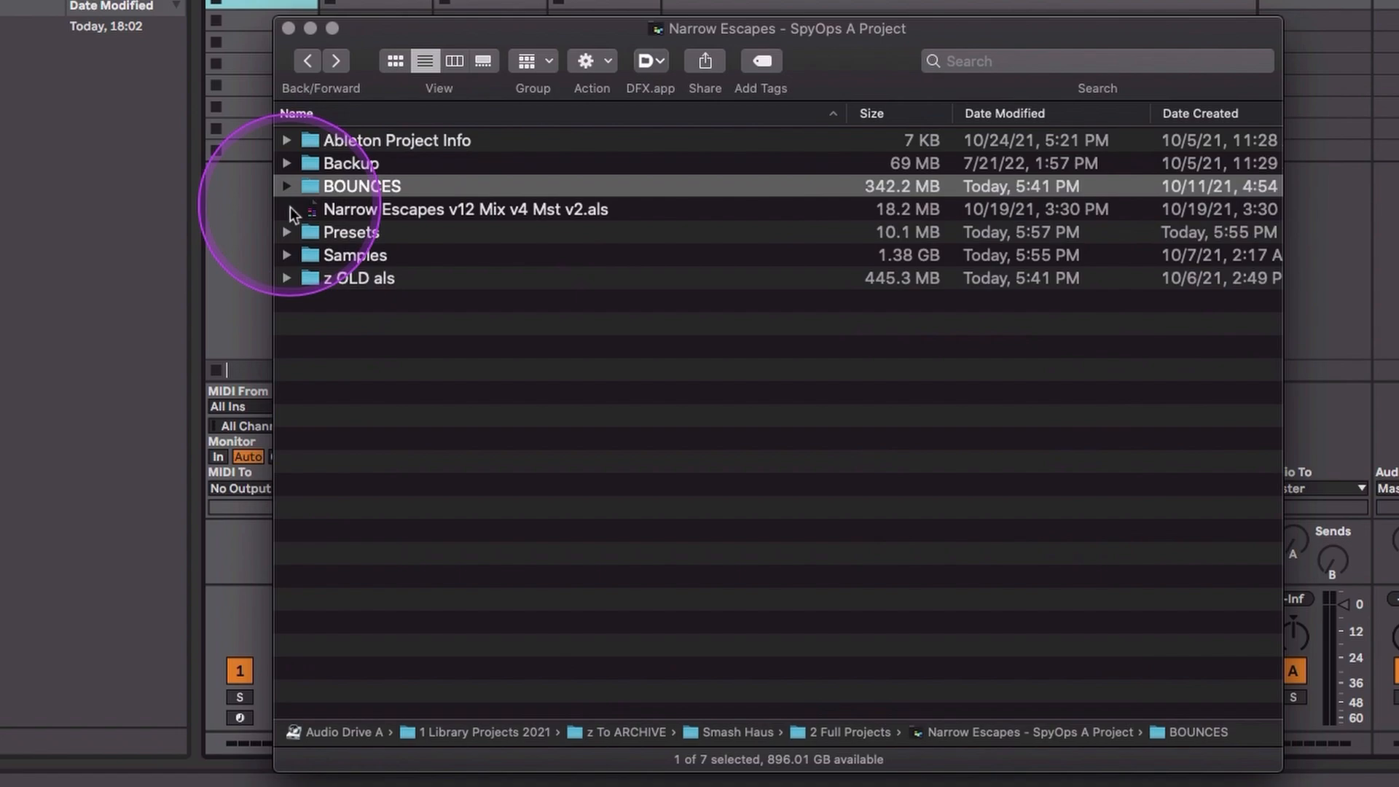
Examine the older set versions stored in the z OLD als folder and collapse it again
{"action": "left_click", "coordinate": [287, 278]}
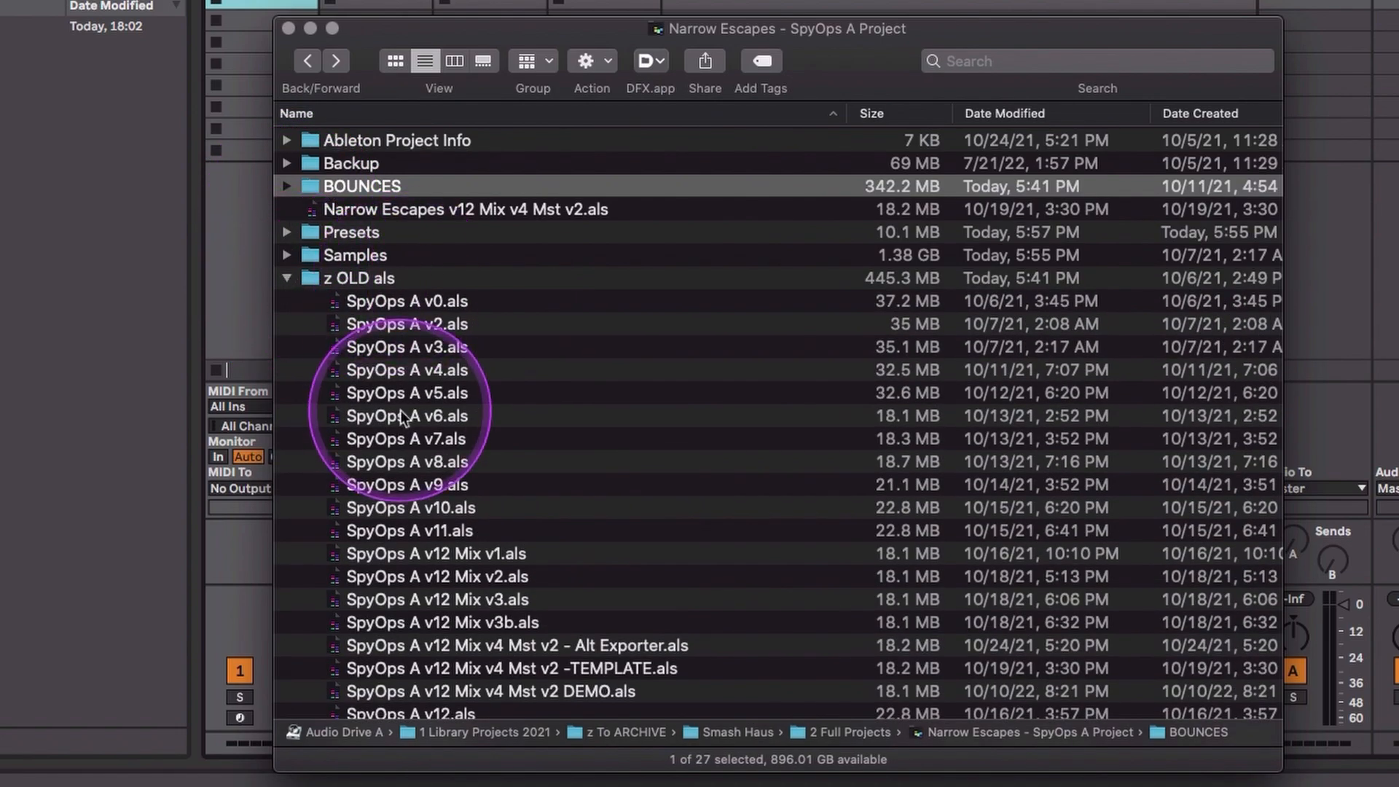
{"action": "scroll", "coordinate": [400, 410], "scroll_direction": "down", "scroll_amount": 1}
{"action": "scroll", "coordinate": [400, 410], "scroll_direction": "up", "scroll_amount": 1}
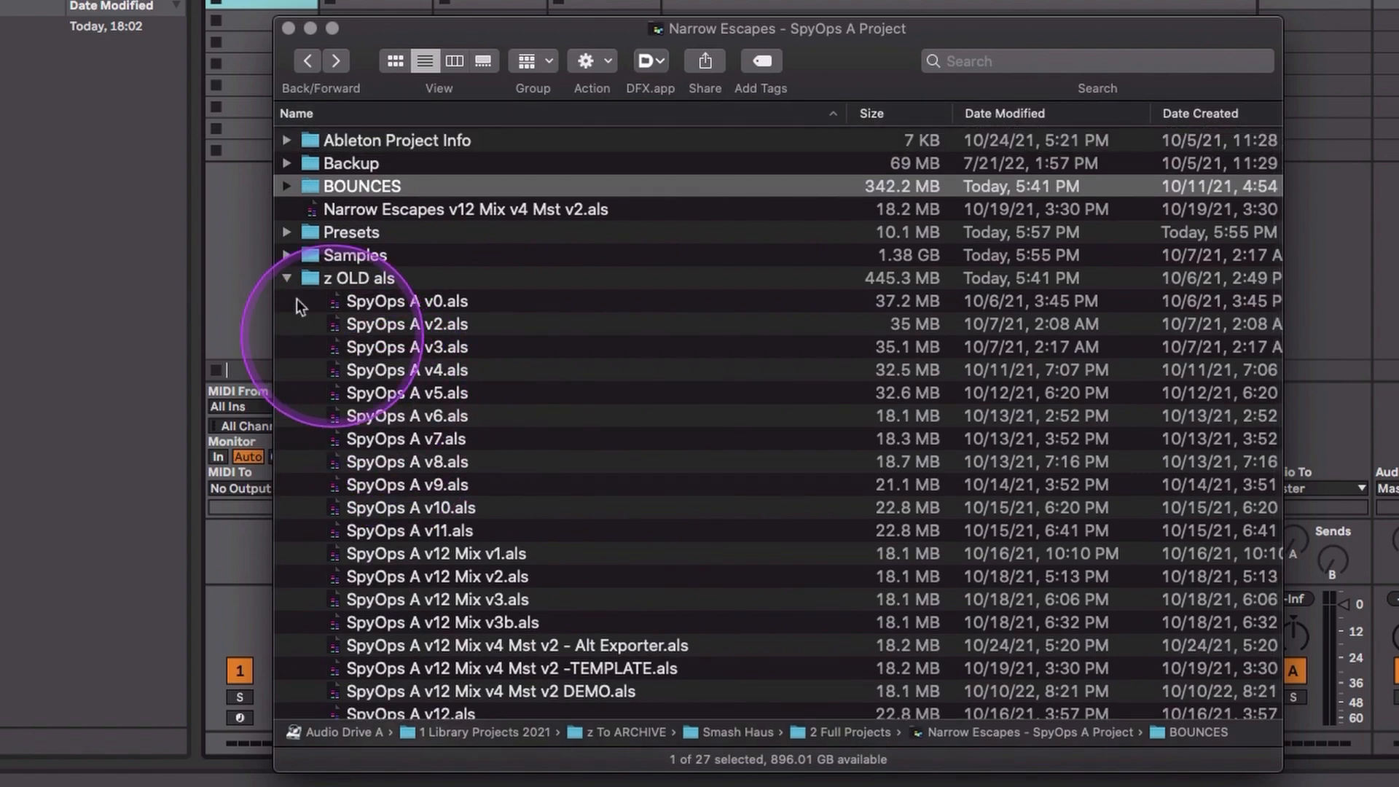
{"action": "left_click", "coordinate": [288, 278]}
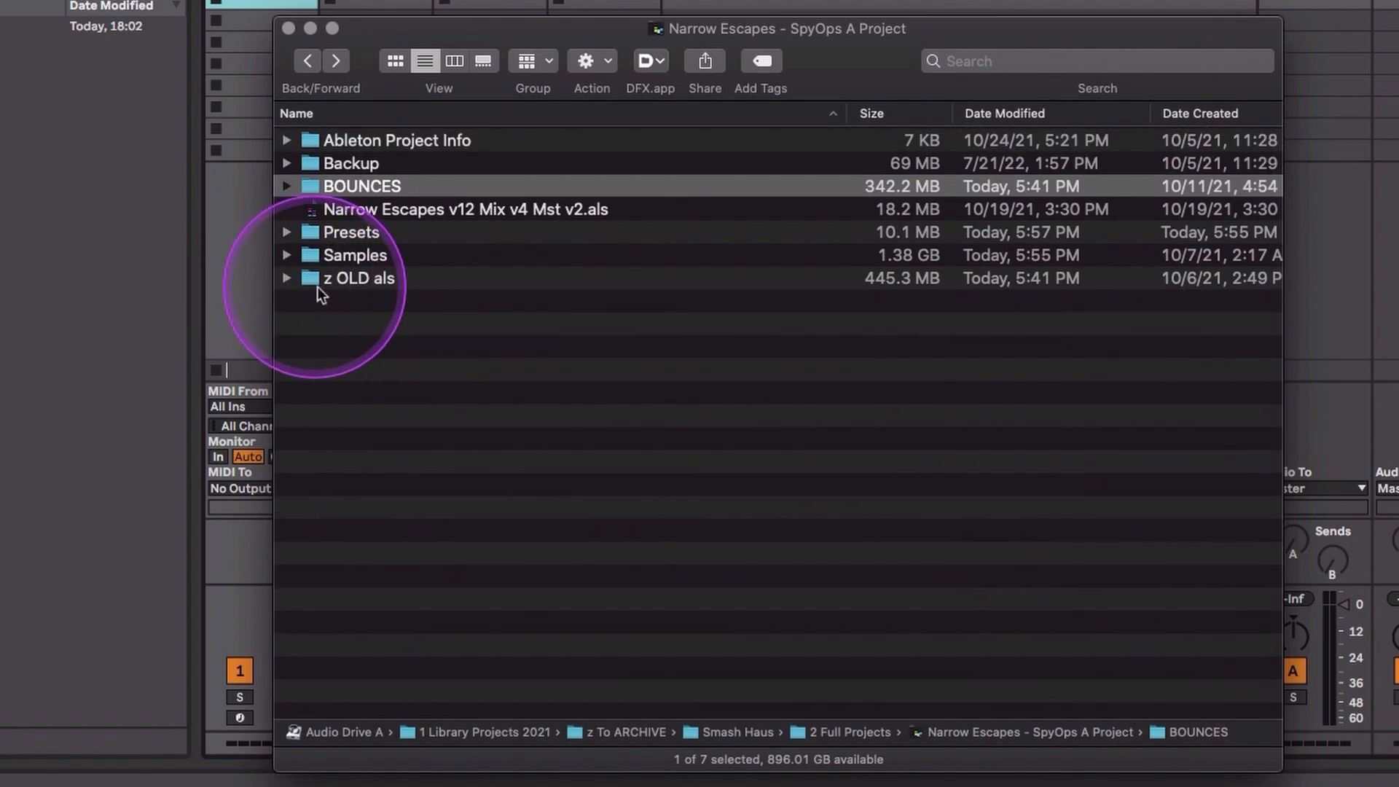
{"action": "left_click", "coordinate": [422, 119]}
{"action": "left_click", "coordinate": [422, 119]}
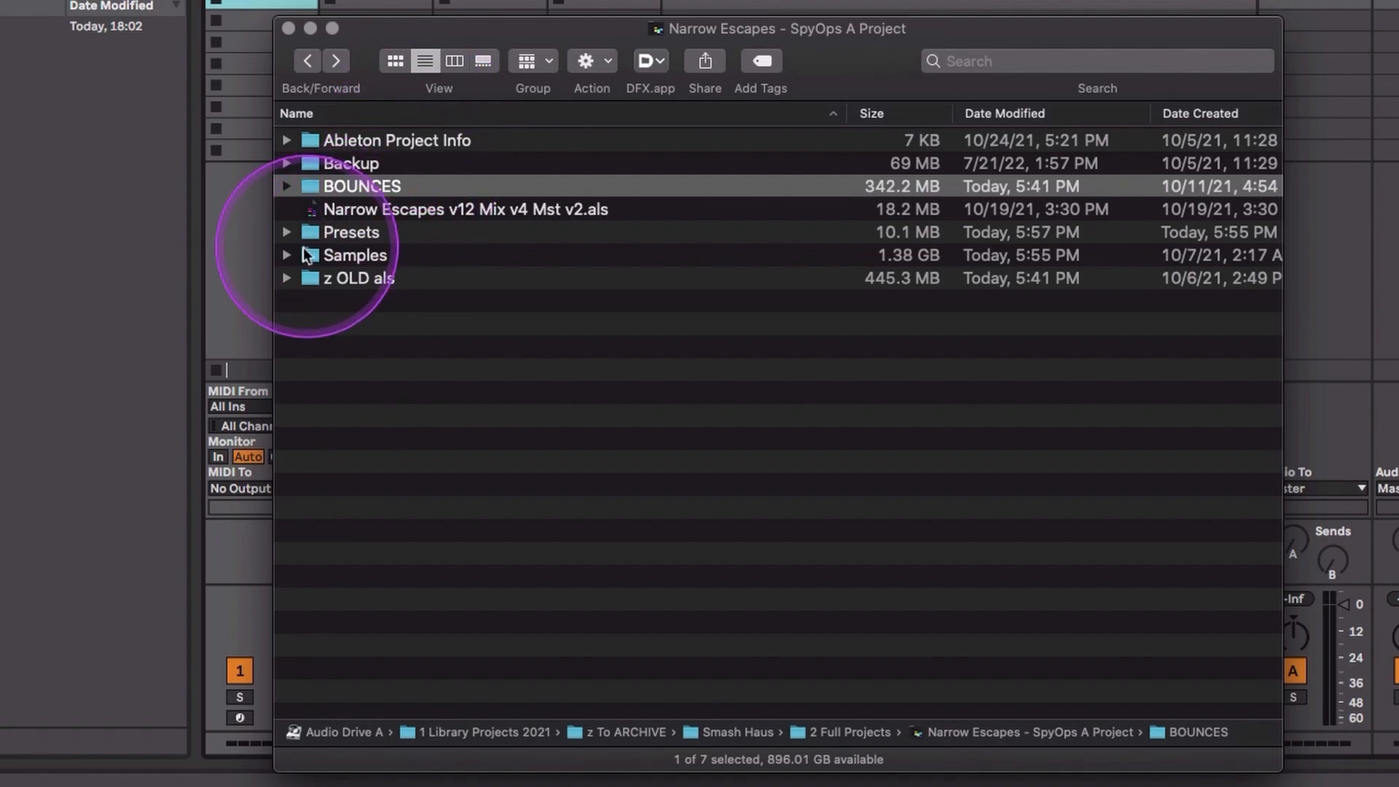
Select the Presets folder, and expand Samples to examine its Imported, Processed and Recorded subfolders
{"action": "left_click", "coordinate": [359, 239]}
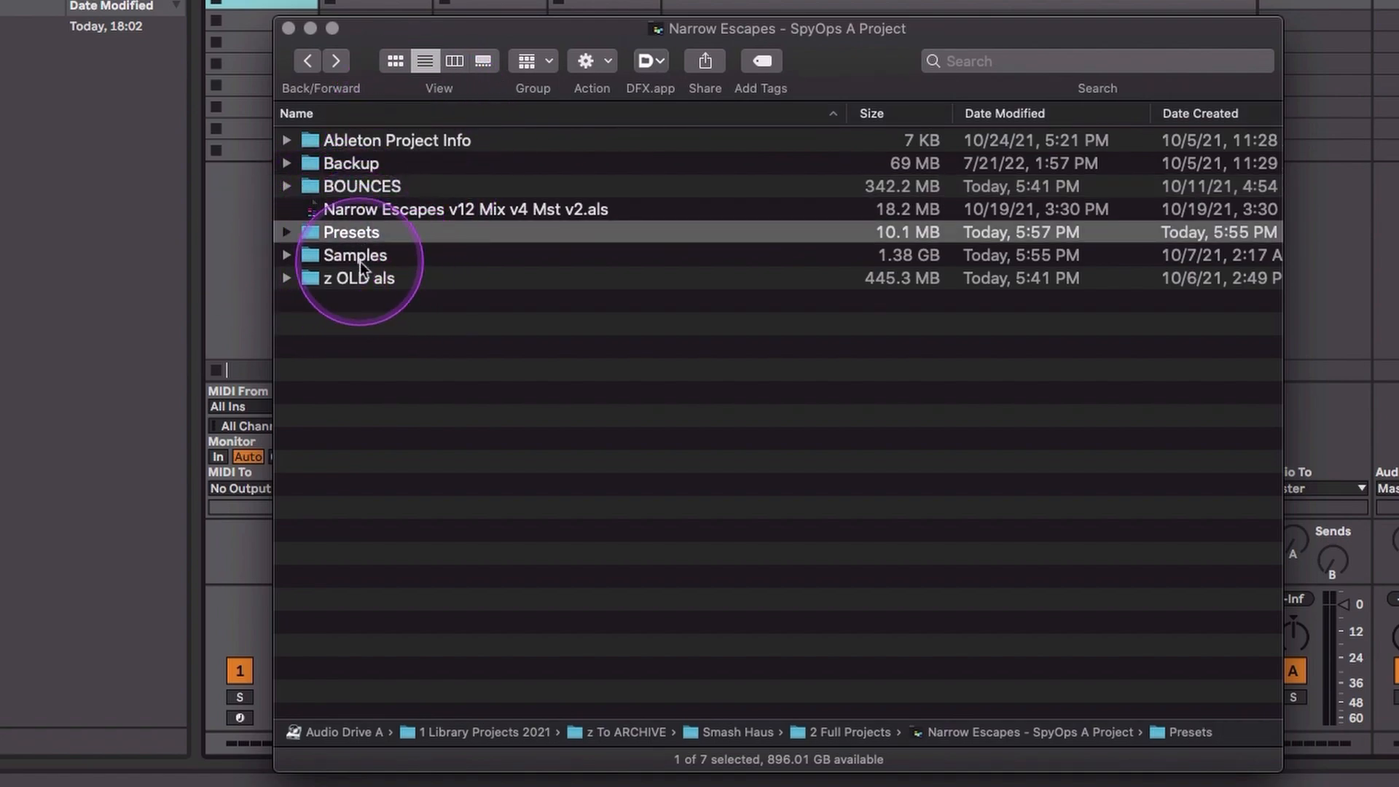
{"action": "left_click", "coordinate": [360, 261]}
{"action": "key", "text": "Right"}
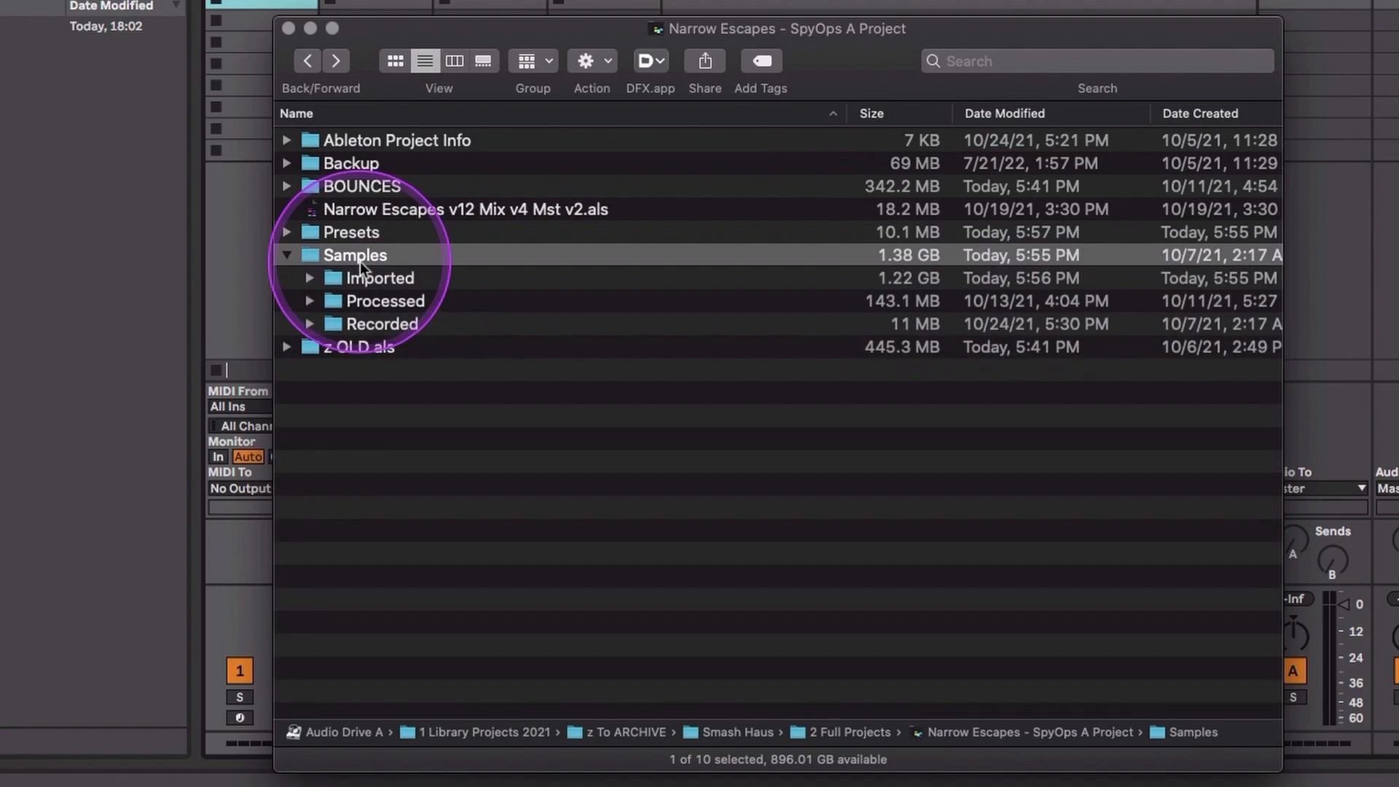
{"action": "key", "text": "Down"}
{"action": "key", "text": "Down"}
{"action": "key", "text": "Down"}
{"action": "key", "text": "Up"}
{"action": "key", "text": "Up"}
{"action": "key", "text": "Up"}
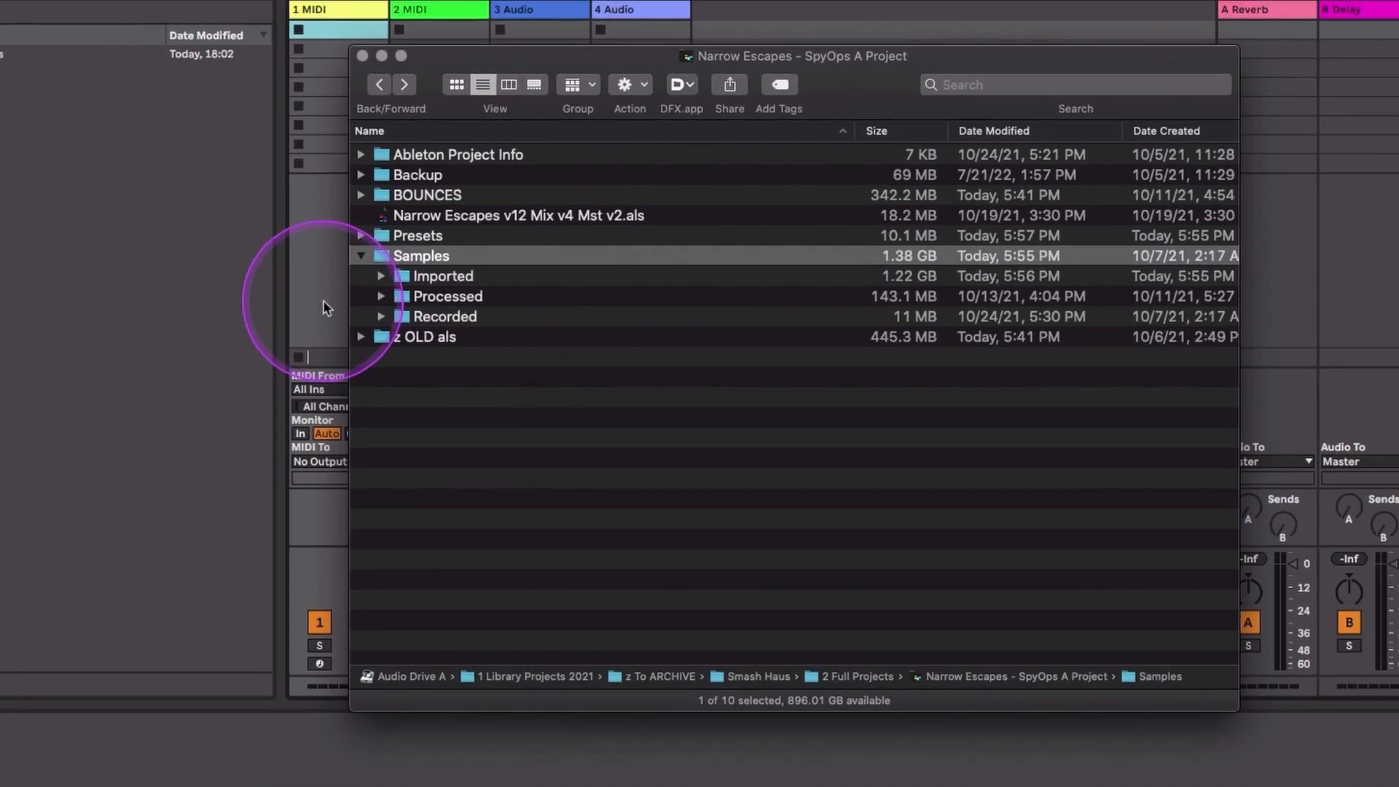
Return to Ableton Live and review the commands for saving the Live Set as a template or default set
{"action": "left_click", "coordinate": [248, 313]}
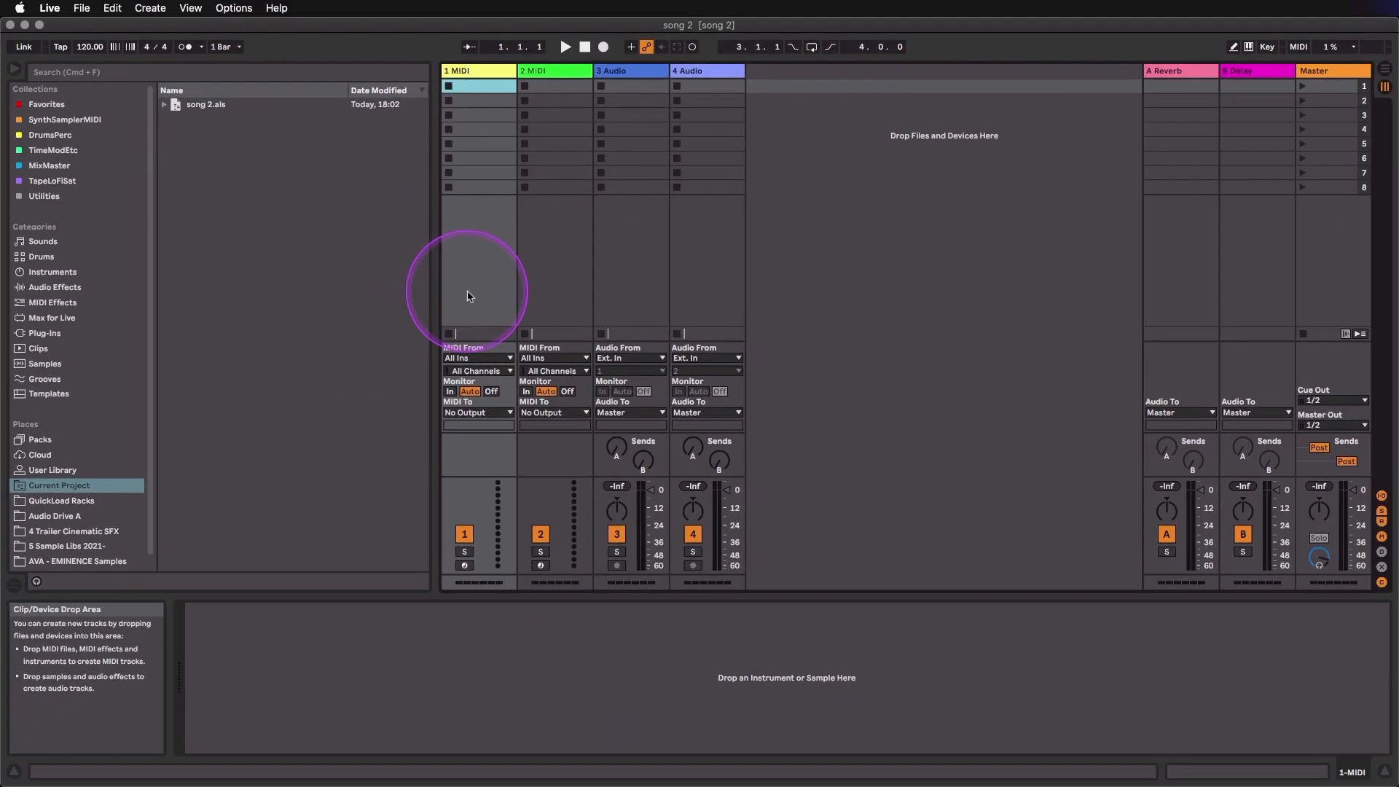
{"action": "left_click", "coordinate": [82, 8]}
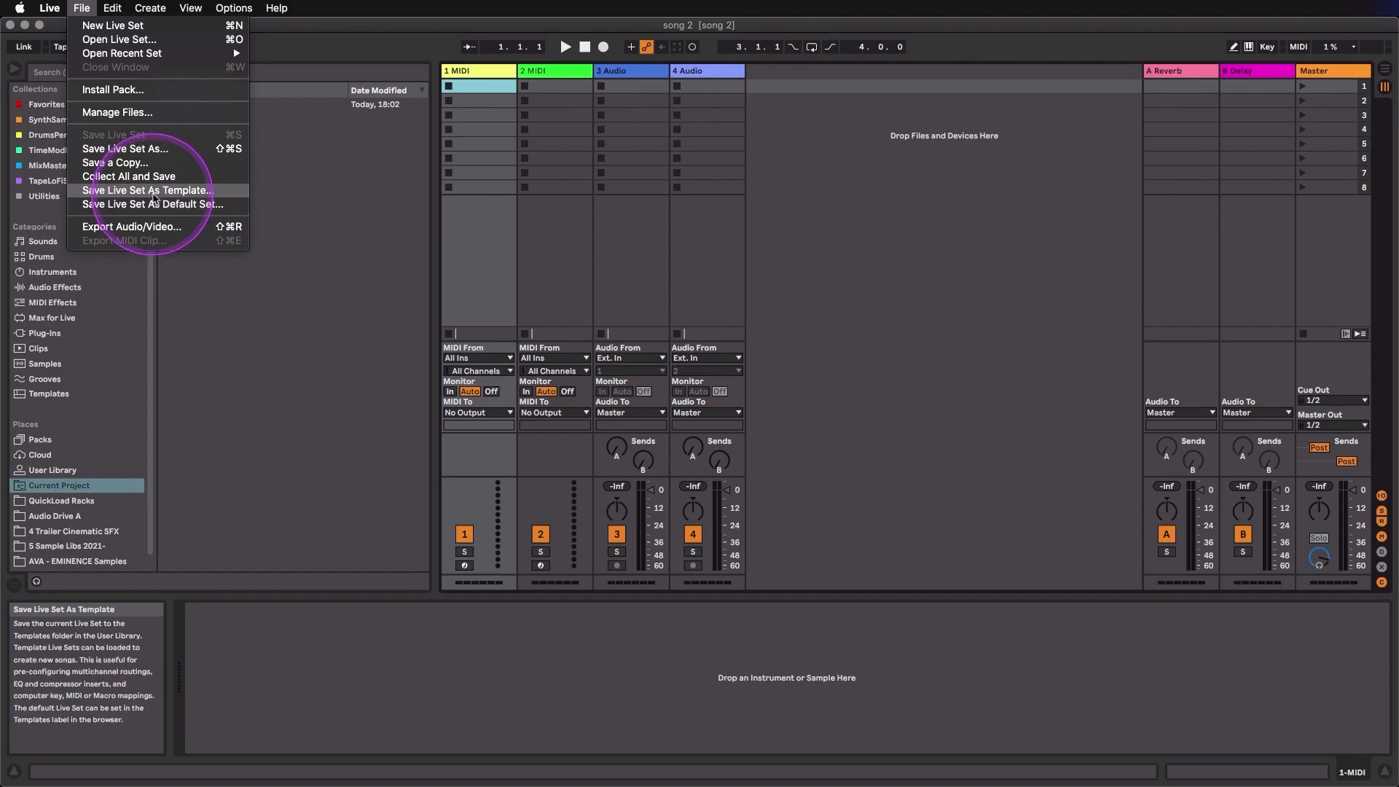
{"action": "left_click", "coordinate": [153, 197]}
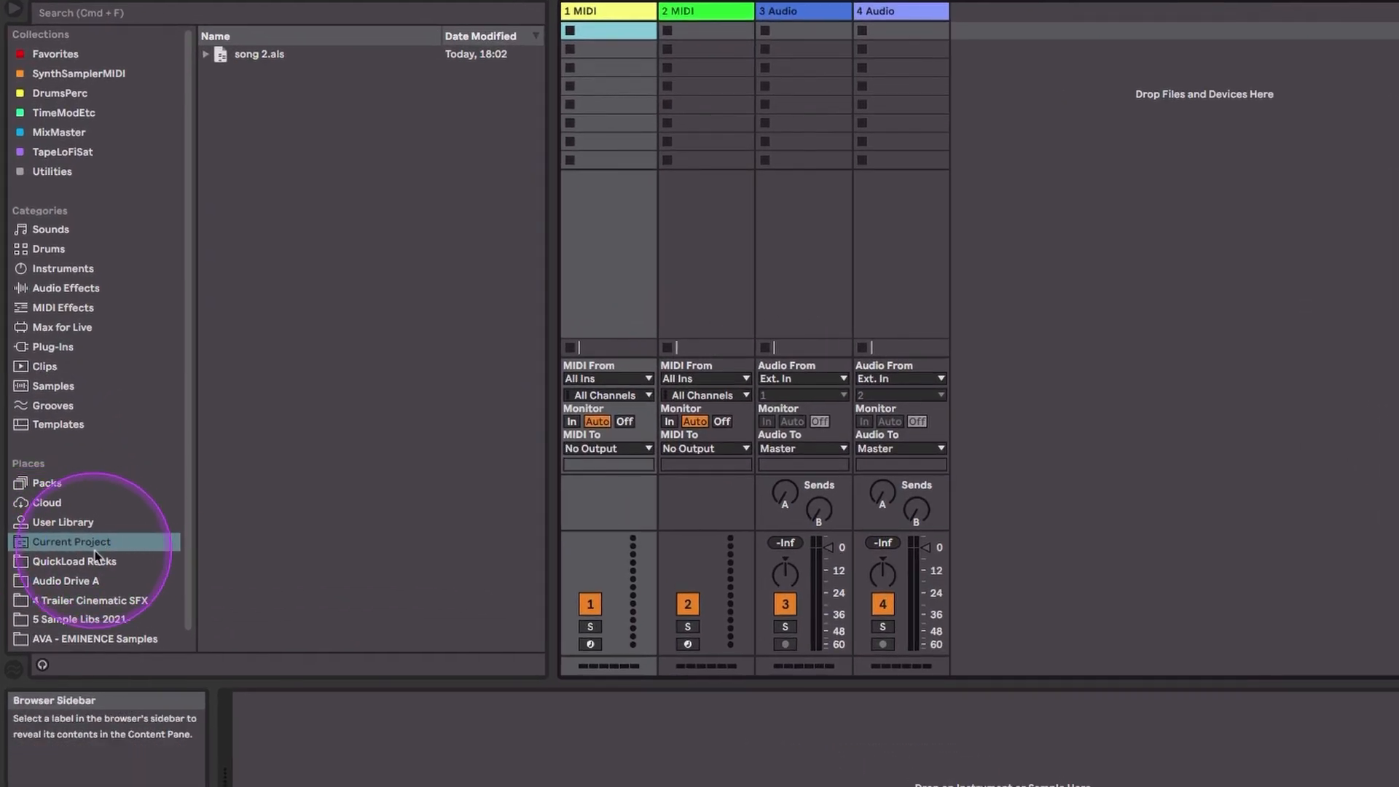
Show song 2.als from the Current Project in Finder, examine its project folder, and return to Ableton Live
{"action": "left_click", "coordinate": [96, 548]}
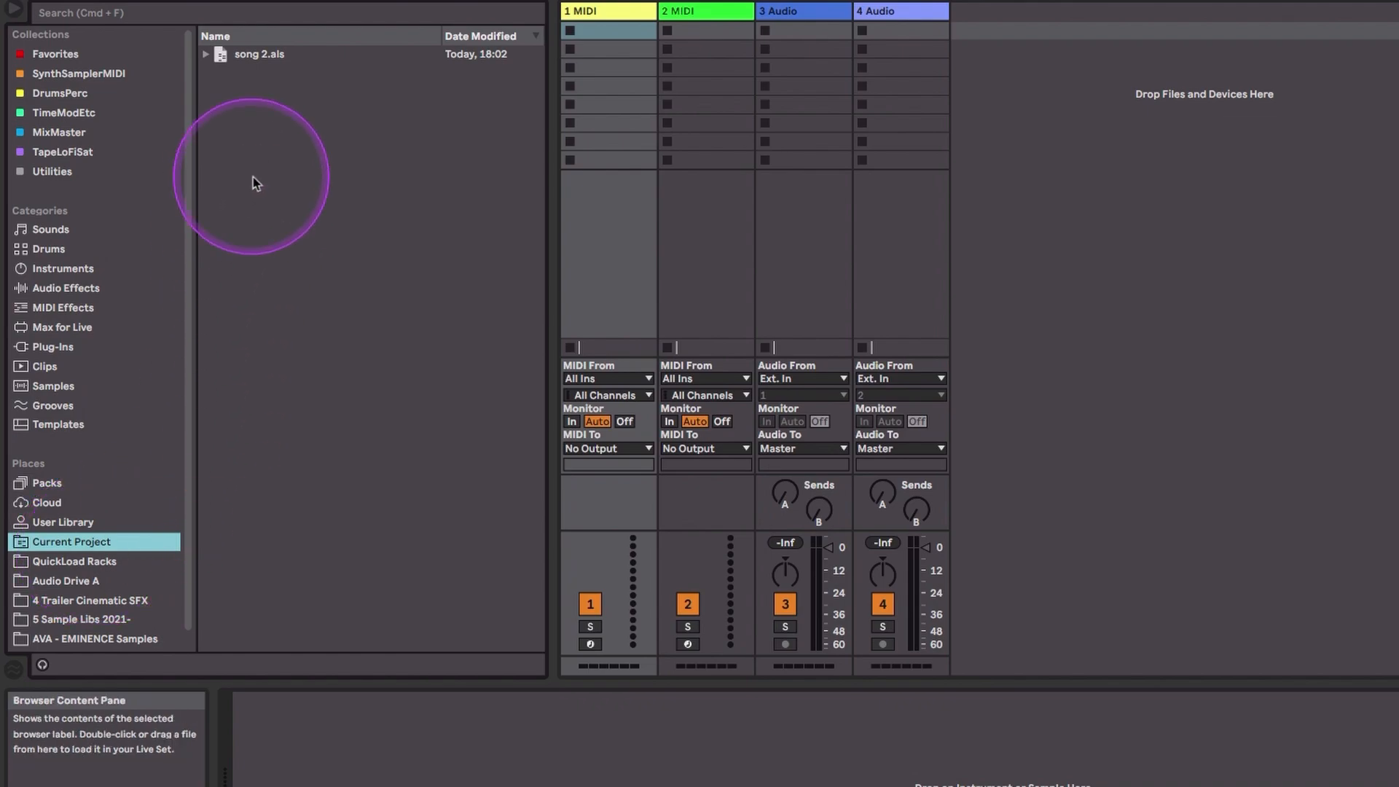
{"action": "right_click", "coordinate": [260, 64]}
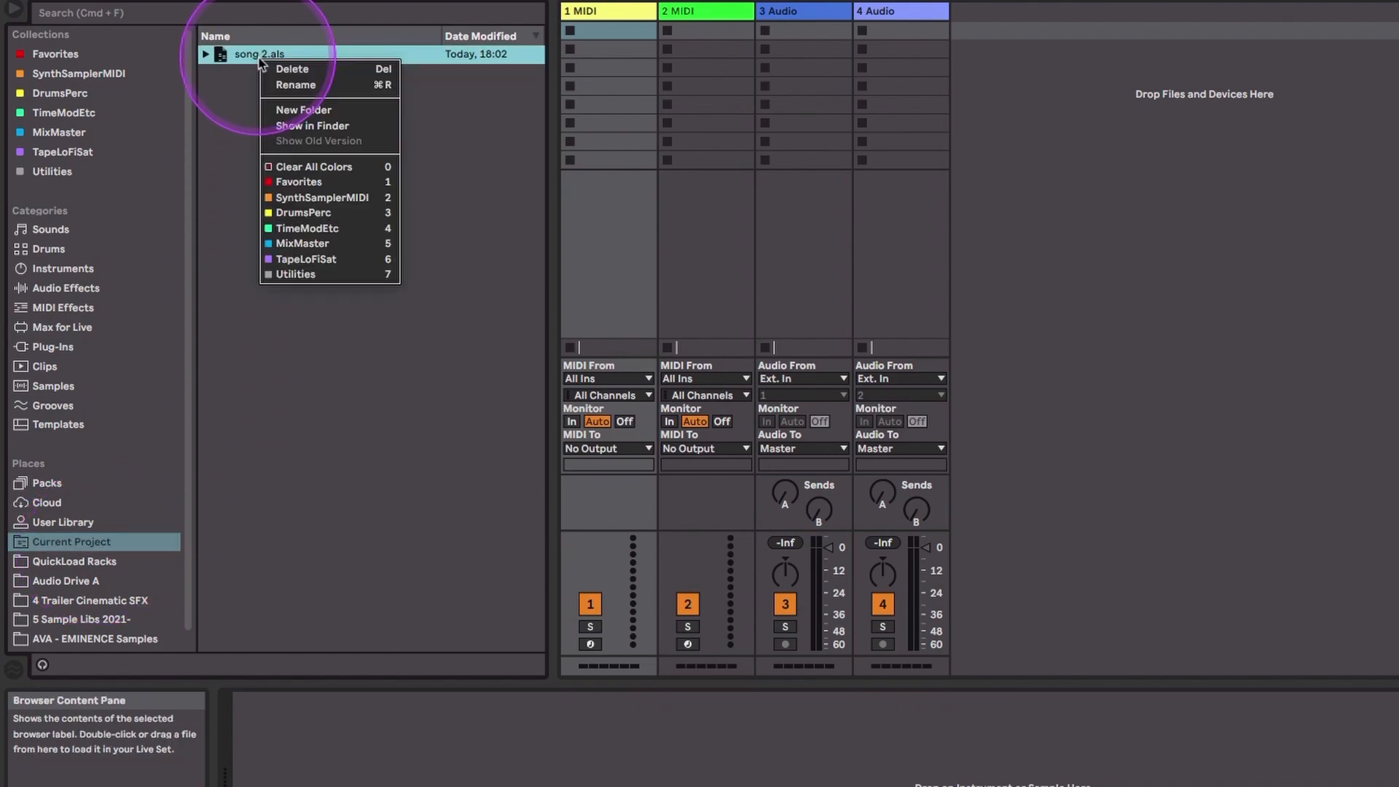
{"action": "left_click", "coordinate": [328, 127]}
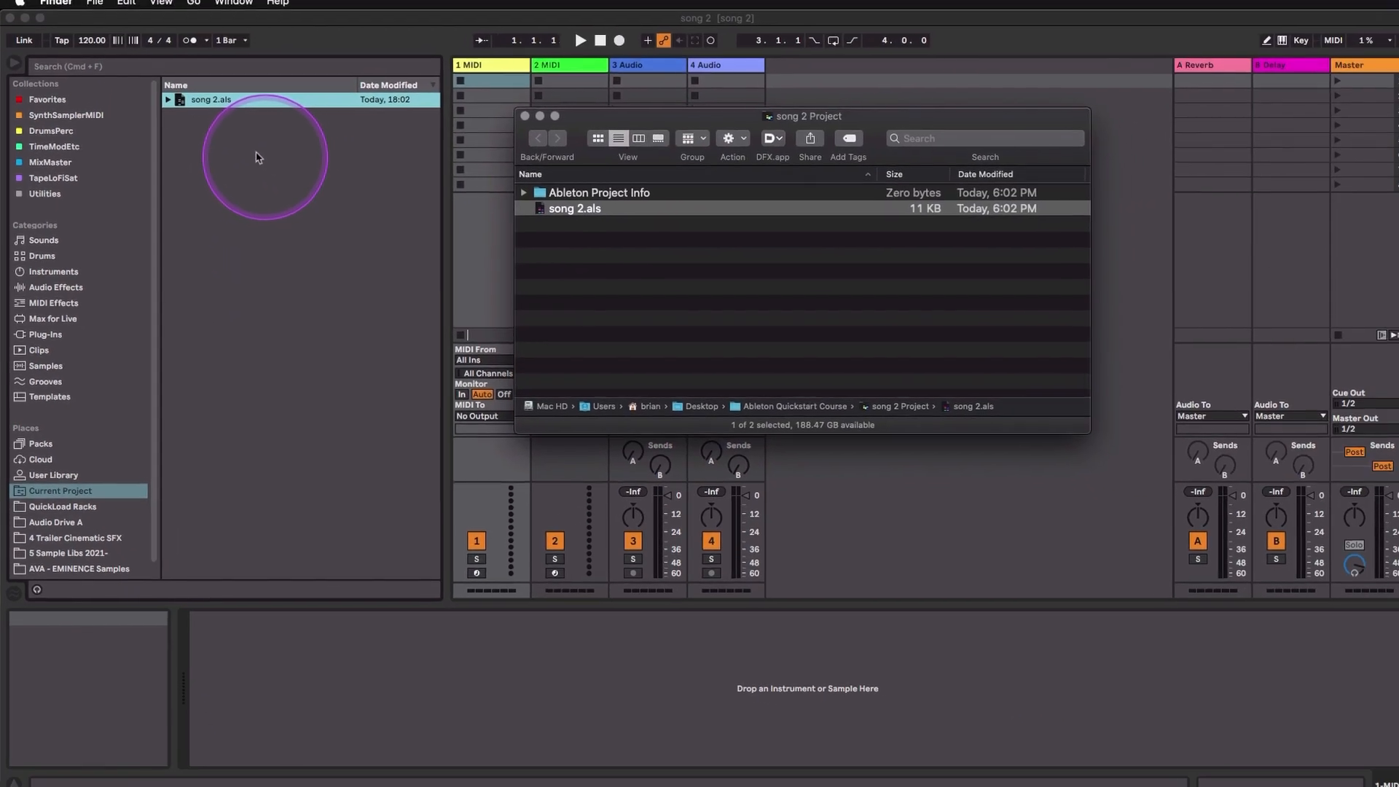
{"action": "left_click", "coordinate": [102, 106]}
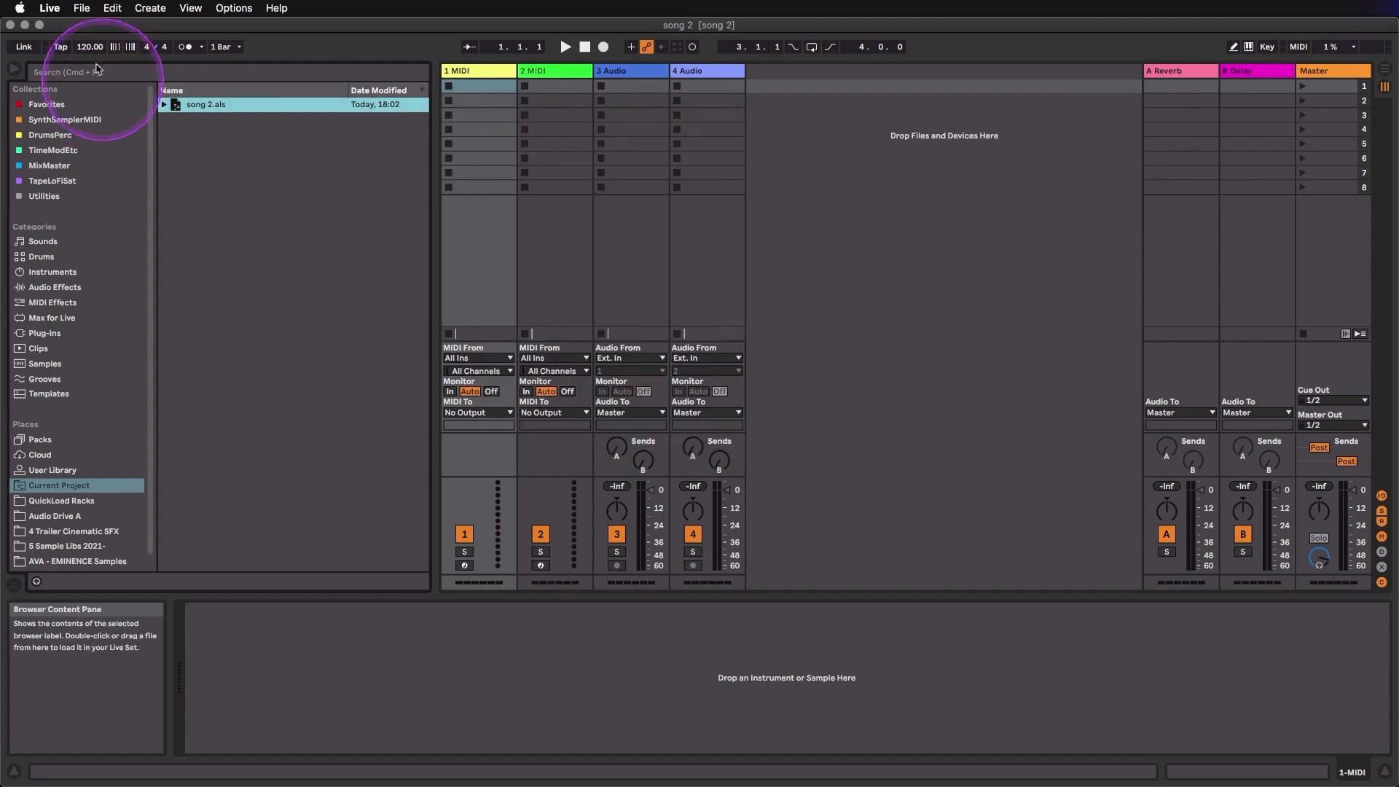
Open the recent Live Set My Song v2.als from the My Song project
{"action": "left_click", "coordinate": [82, 8]}
{"action": "mouse_move", "coordinate": [182, 53]}
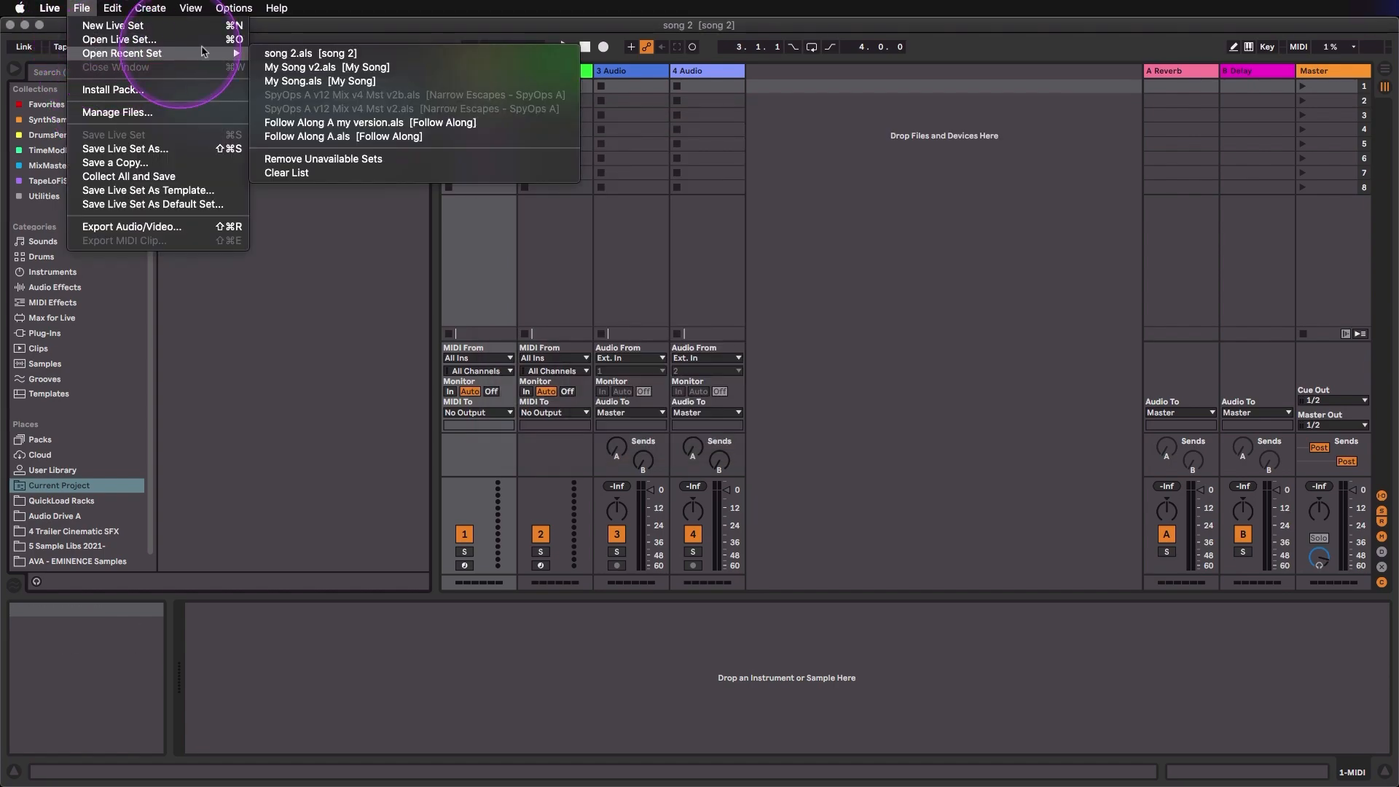
{"action": "left_click", "coordinate": [310, 65]}
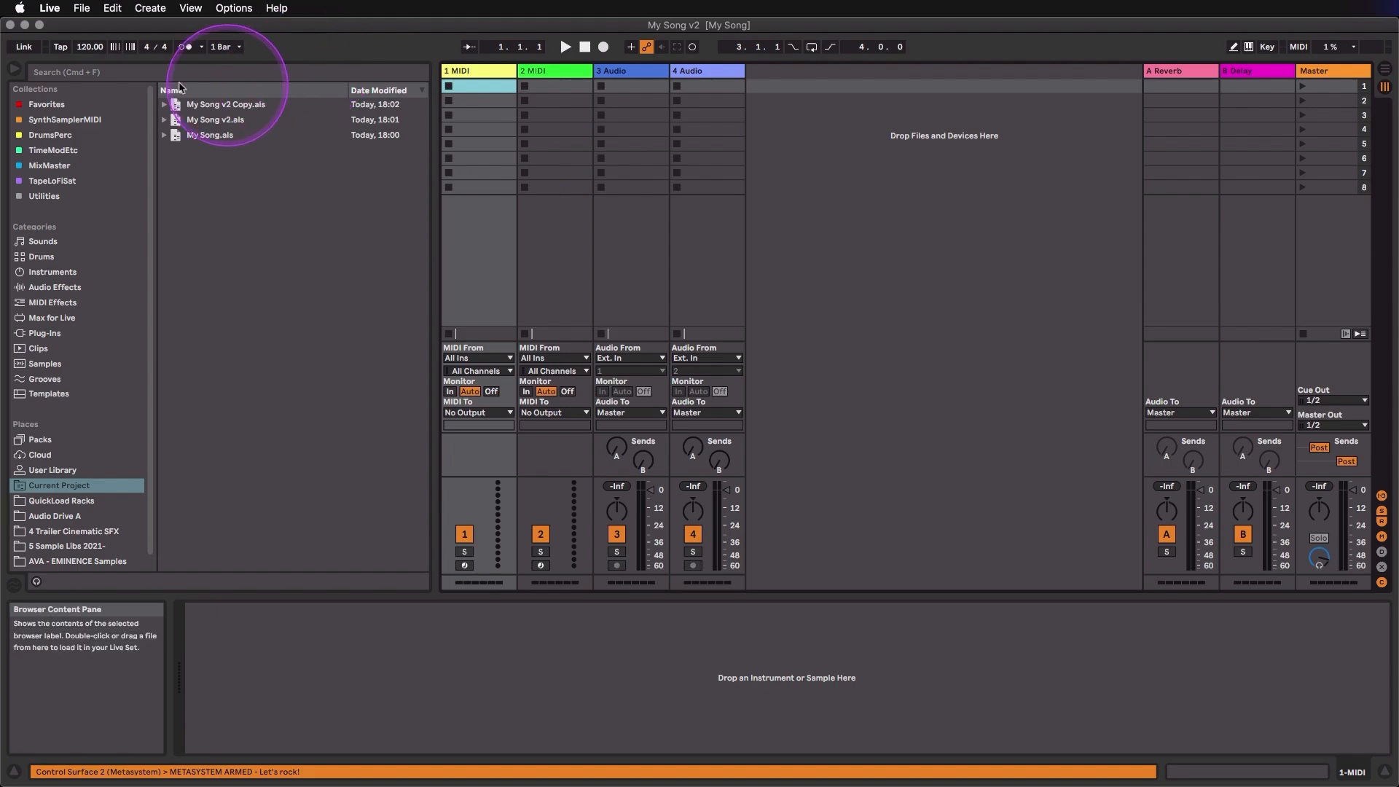
Review the list of recently opened Live Sets and leave it without opening one
{"action": "left_click", "coordinate": [81, 8]}
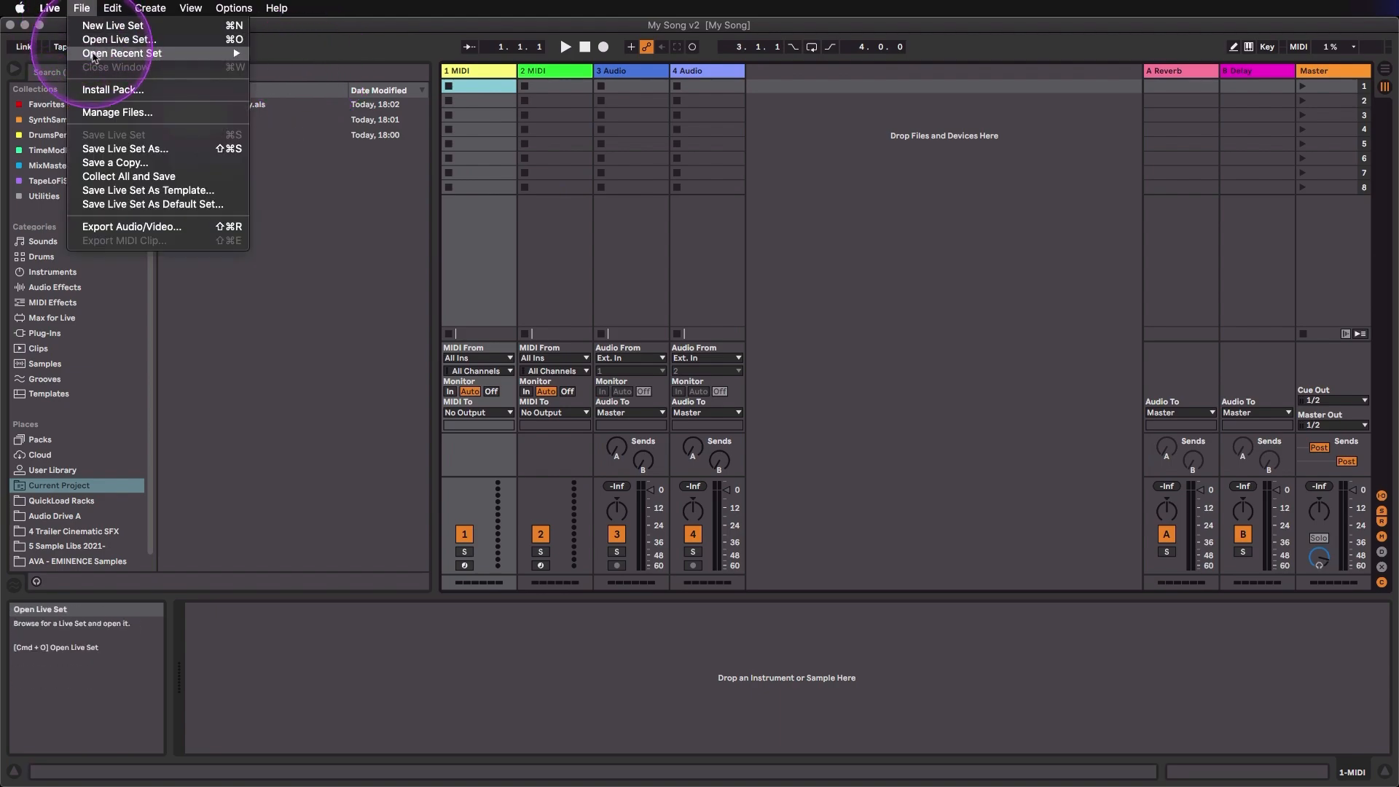
{"action": "mouse_move", "coordinate": [93, 57]}
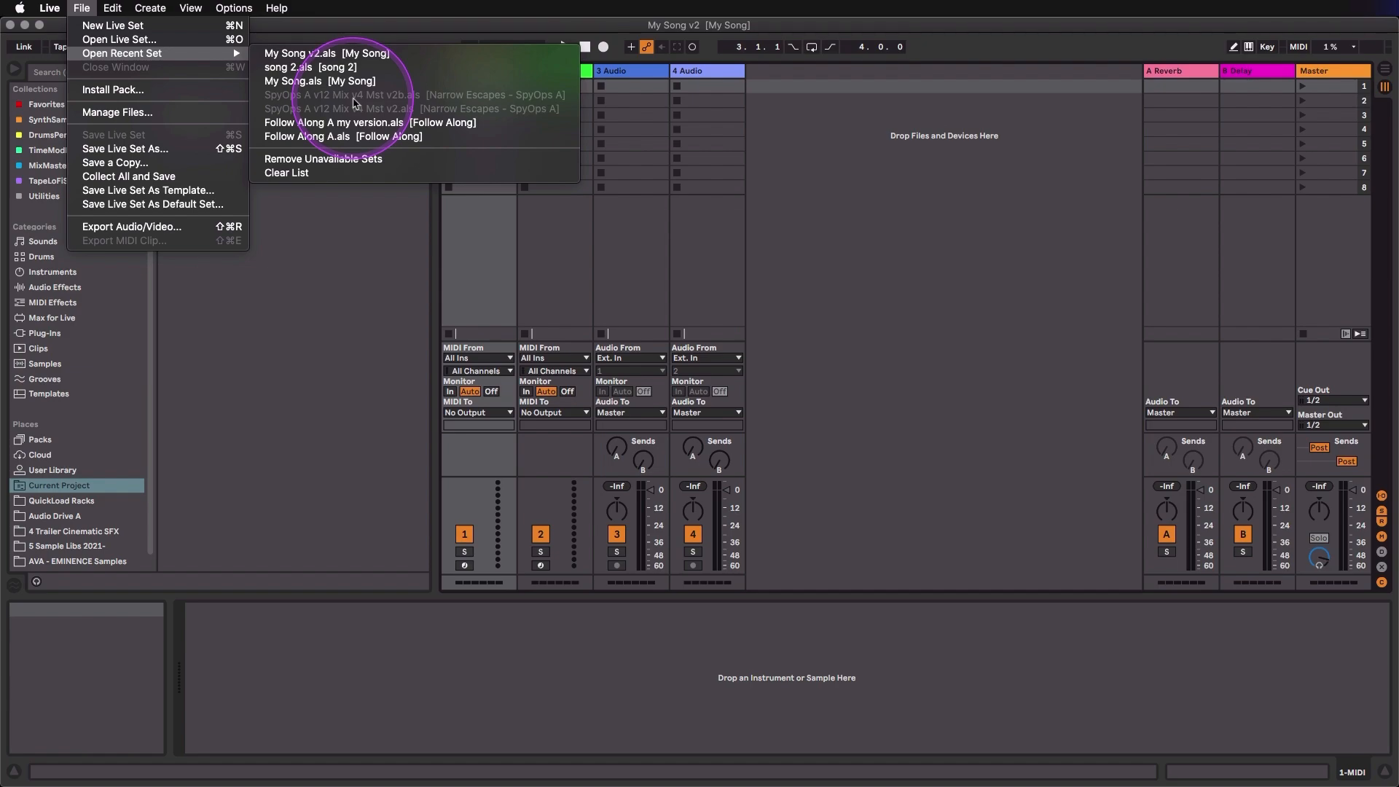
{"action": "left_click", "coordinate": [323, 232]}
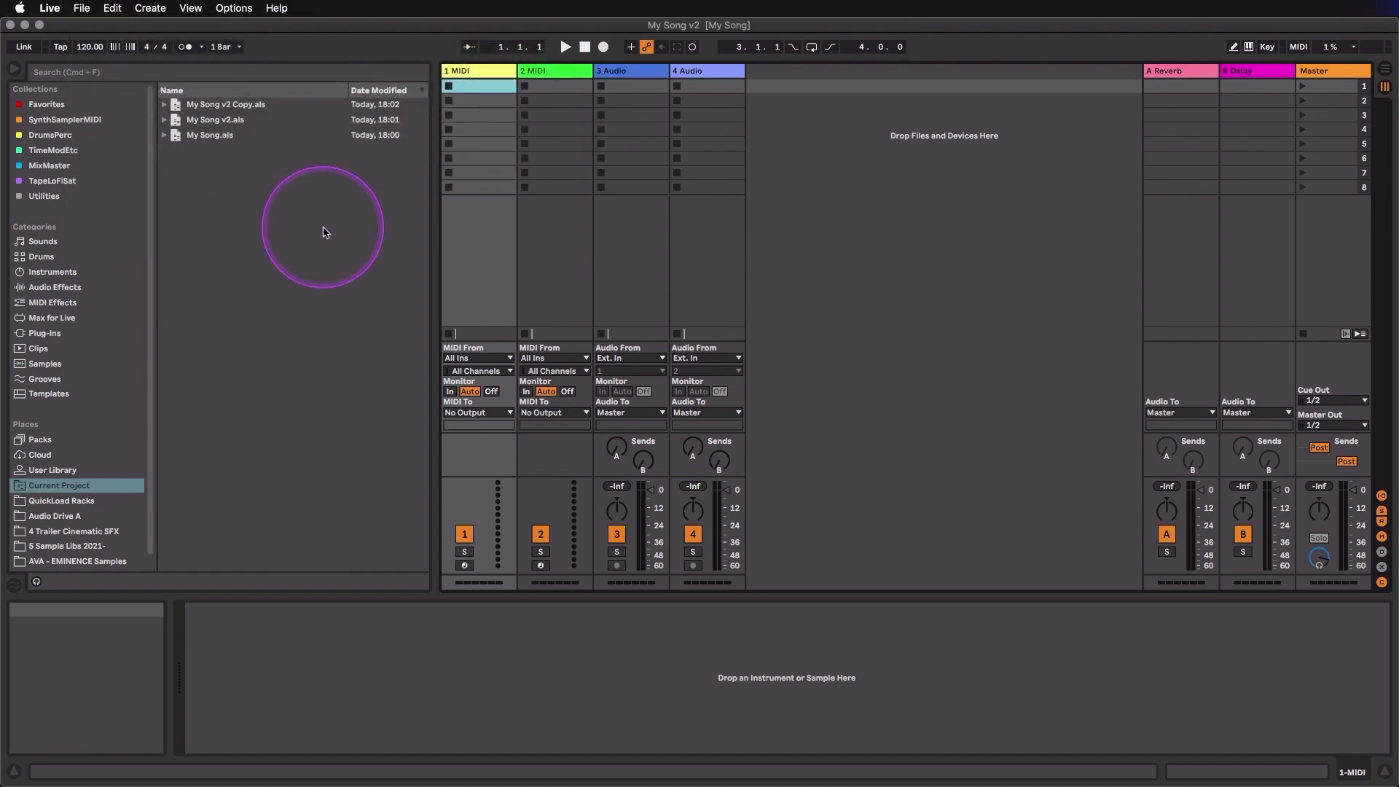